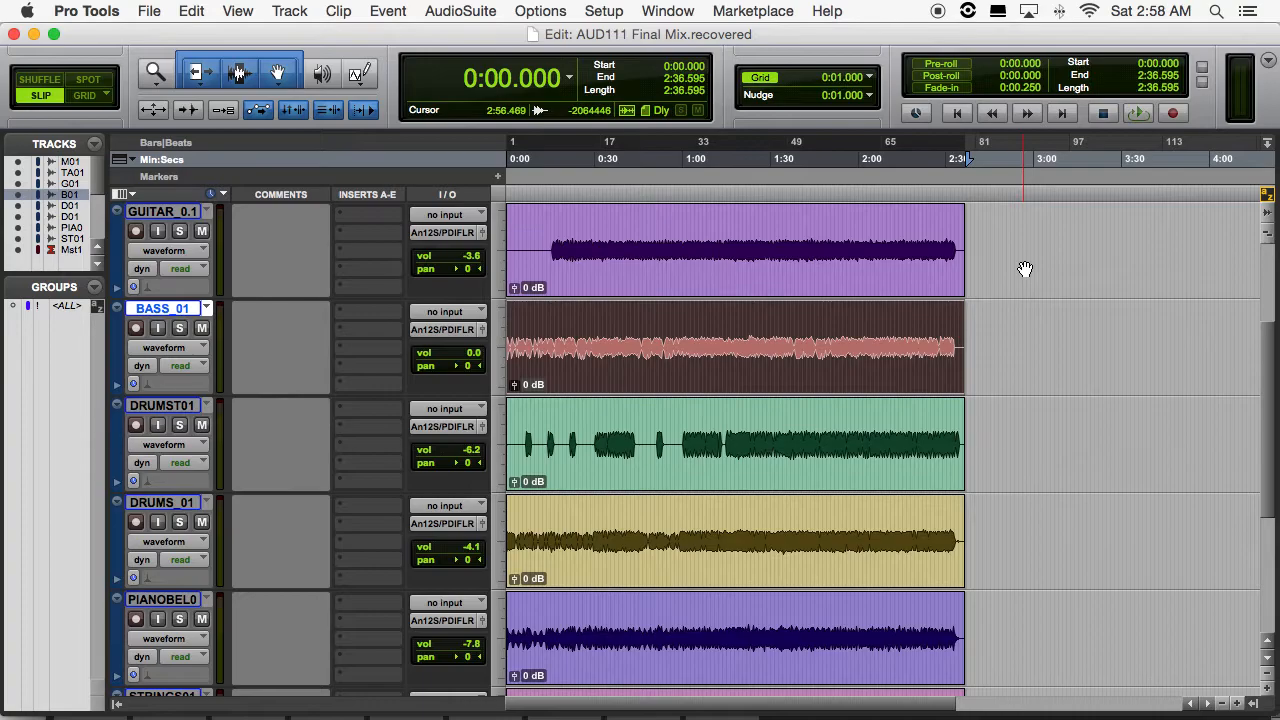
Step: Play the full mix from the start of the session for about 12 seconds, then stop playback
{"action": "scroll", "coordinate": [1025, 269], "scroll_direction": "up", "scroll_amount": 3}
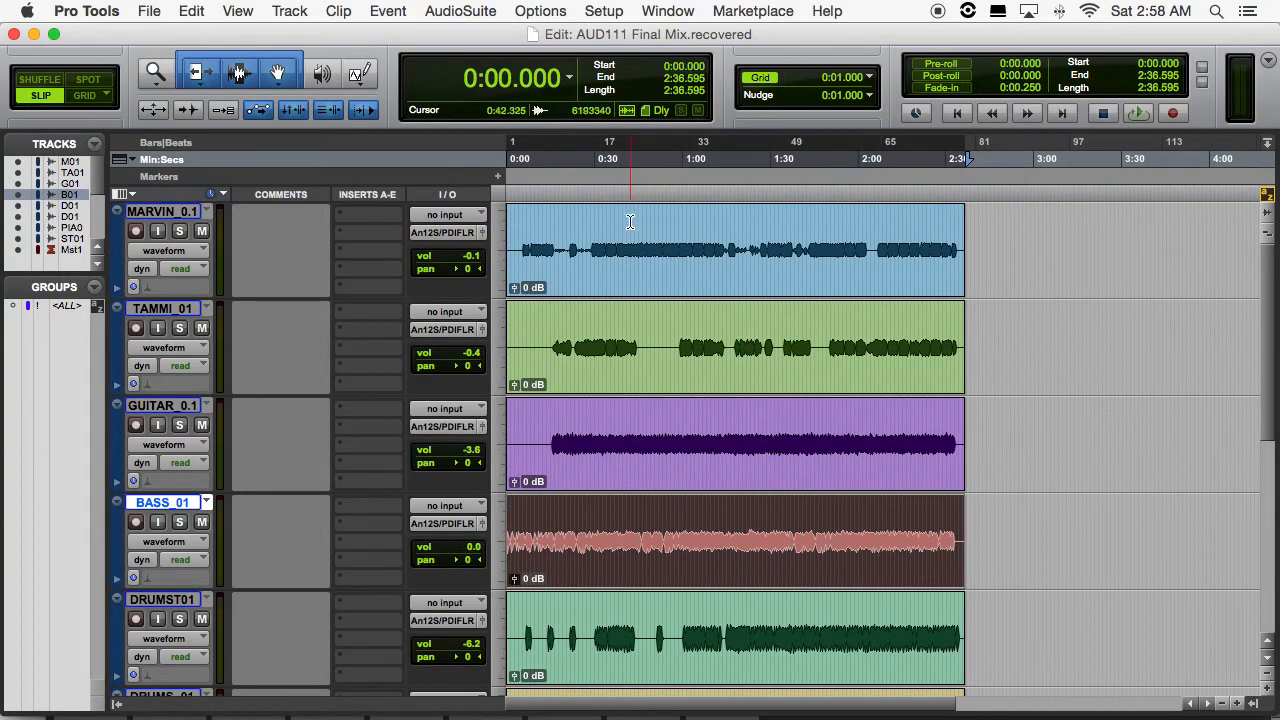
{"action": "scroll", "coordinate": [555, 220], "scroll_direction": "down", "scroll_amount": 5}
{"action": "scroll", "coordinate": [553, 229], "scroll_direction": "up", "scroll_amount": 5}
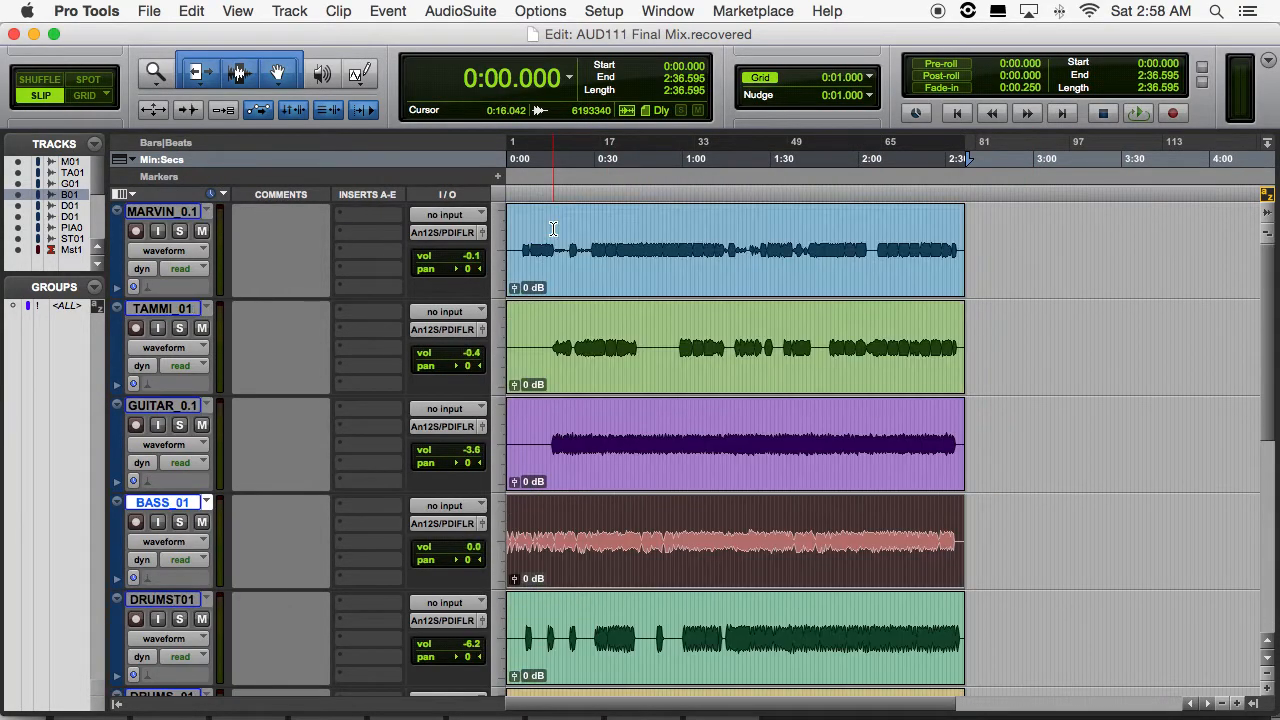
{"action": "key", "text": "space"}
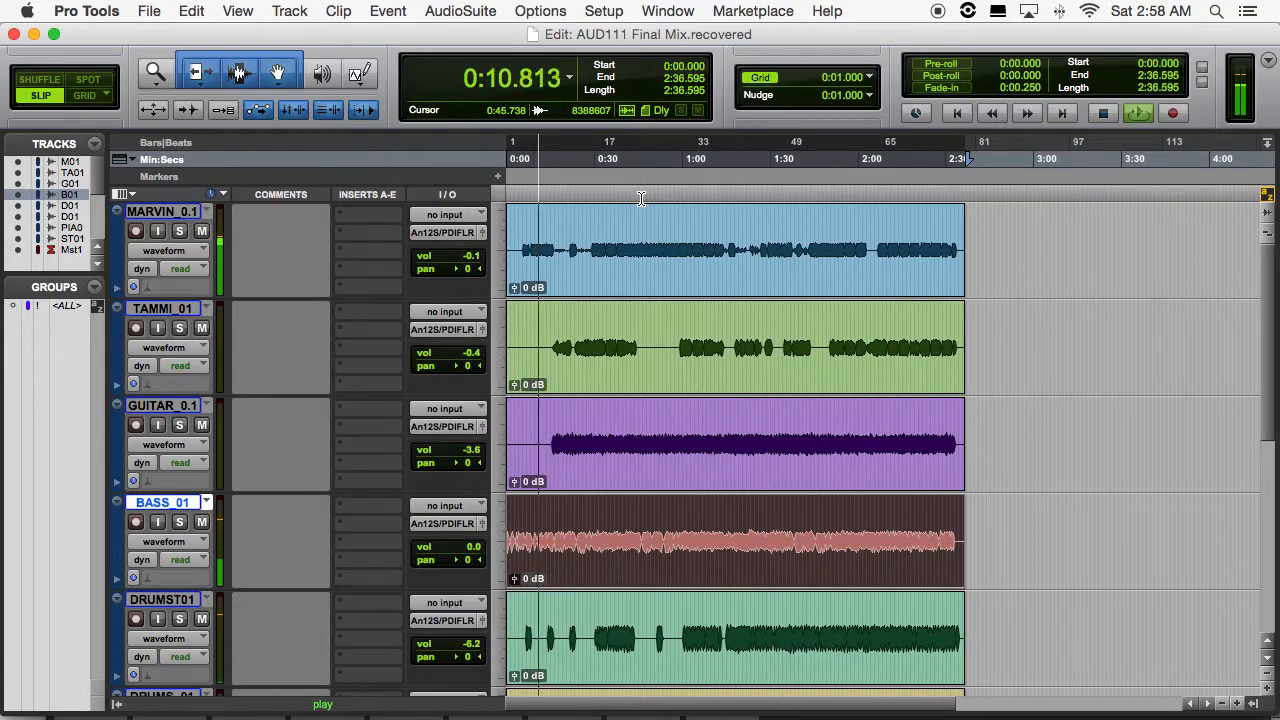
{"action": "key", "text": "space"}
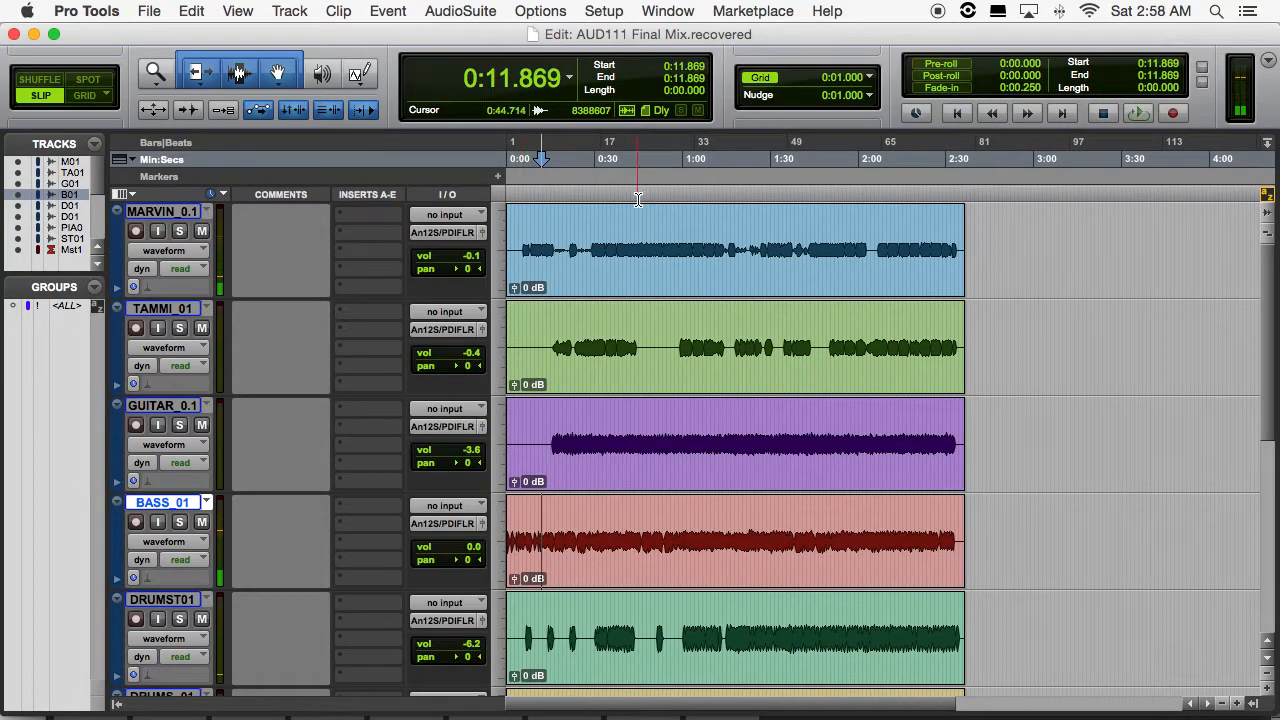
Step: Solo the MARVIN_0.1 vocal track and audition the passage from about 0:08 to 0:16
{"action": "left_click", "coordinate": [180, 232]}
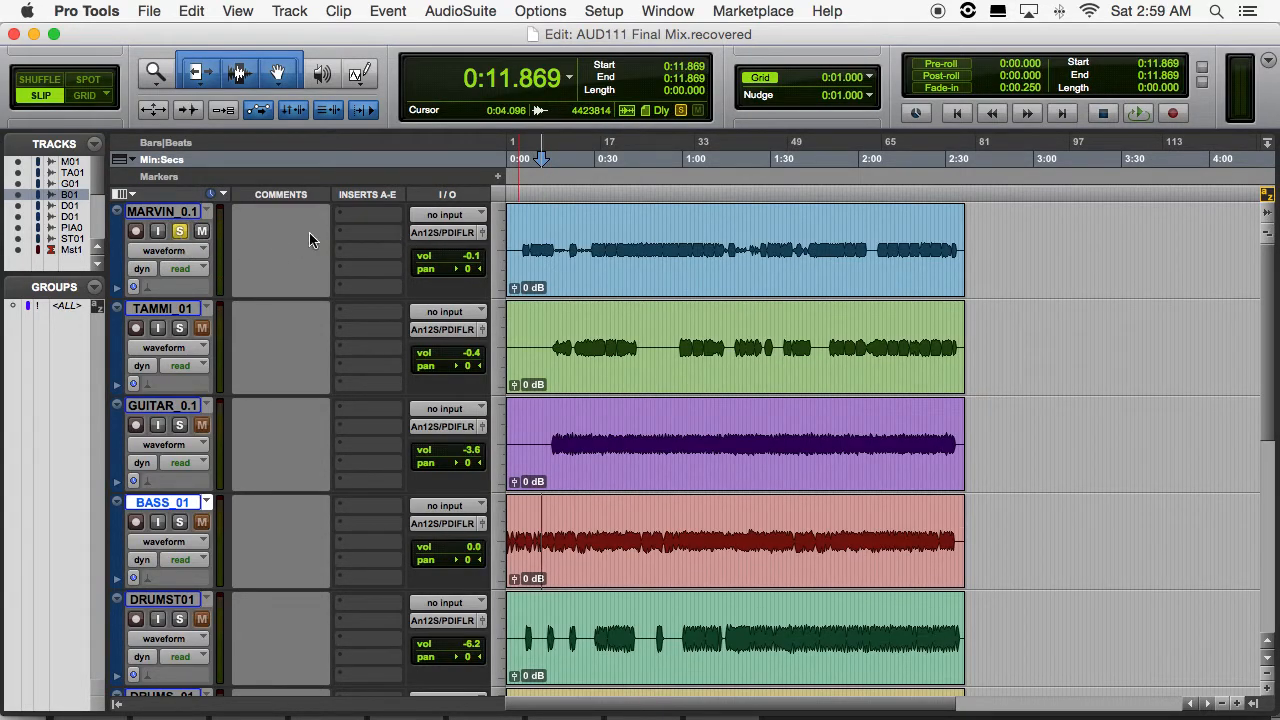
{"action": "key", "text": "space"}
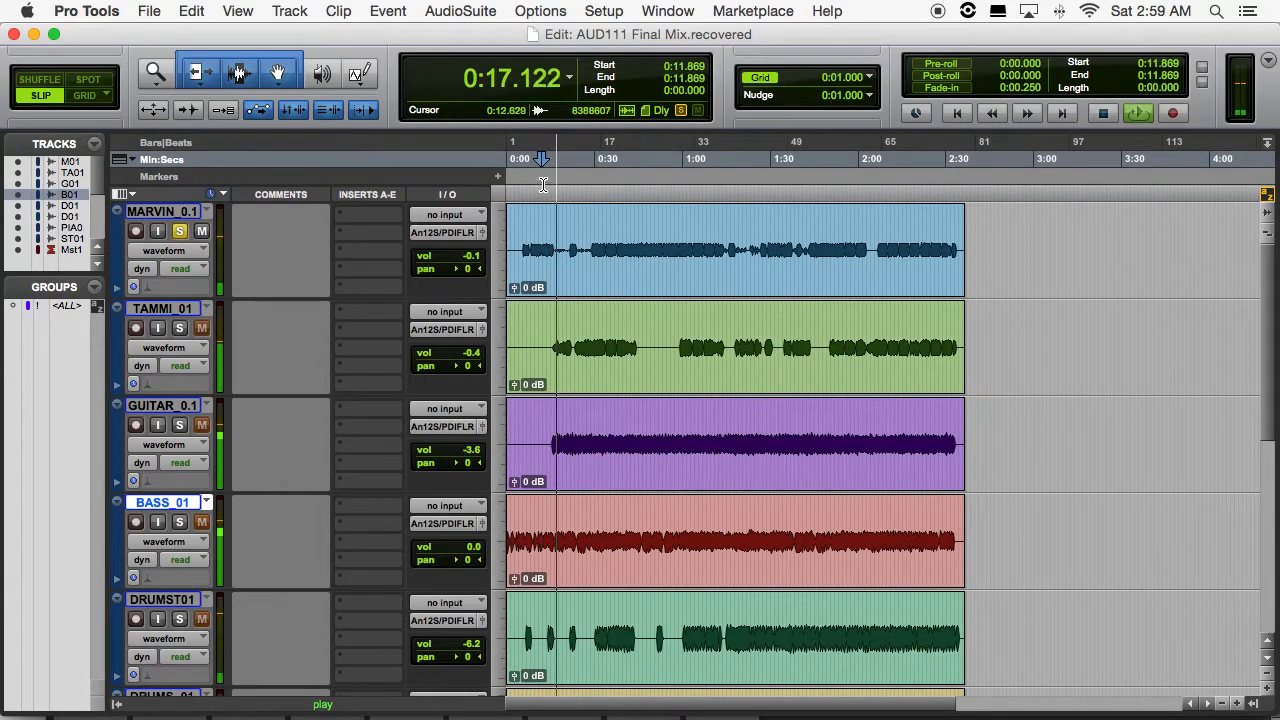
{"action": "left_click_drag", "start_coordinate": [535, 156], "coordinate": [555, 156]}
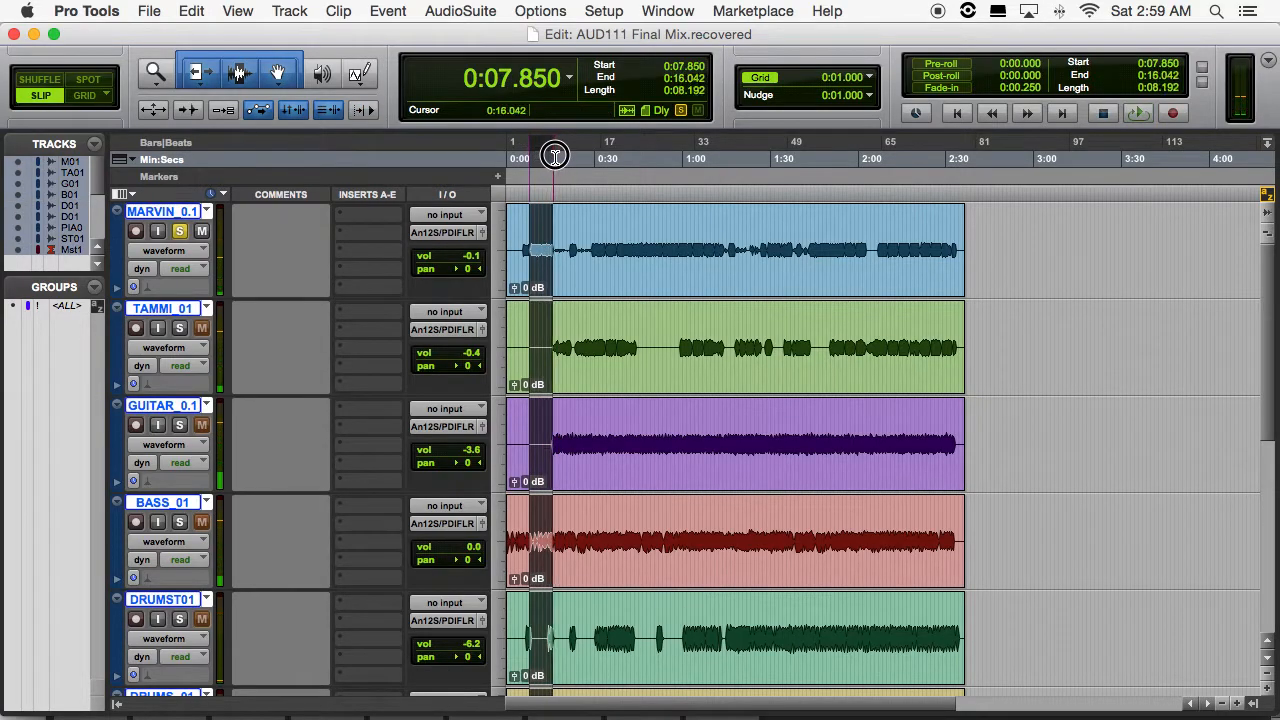
{"action": "key", "text": "space"}
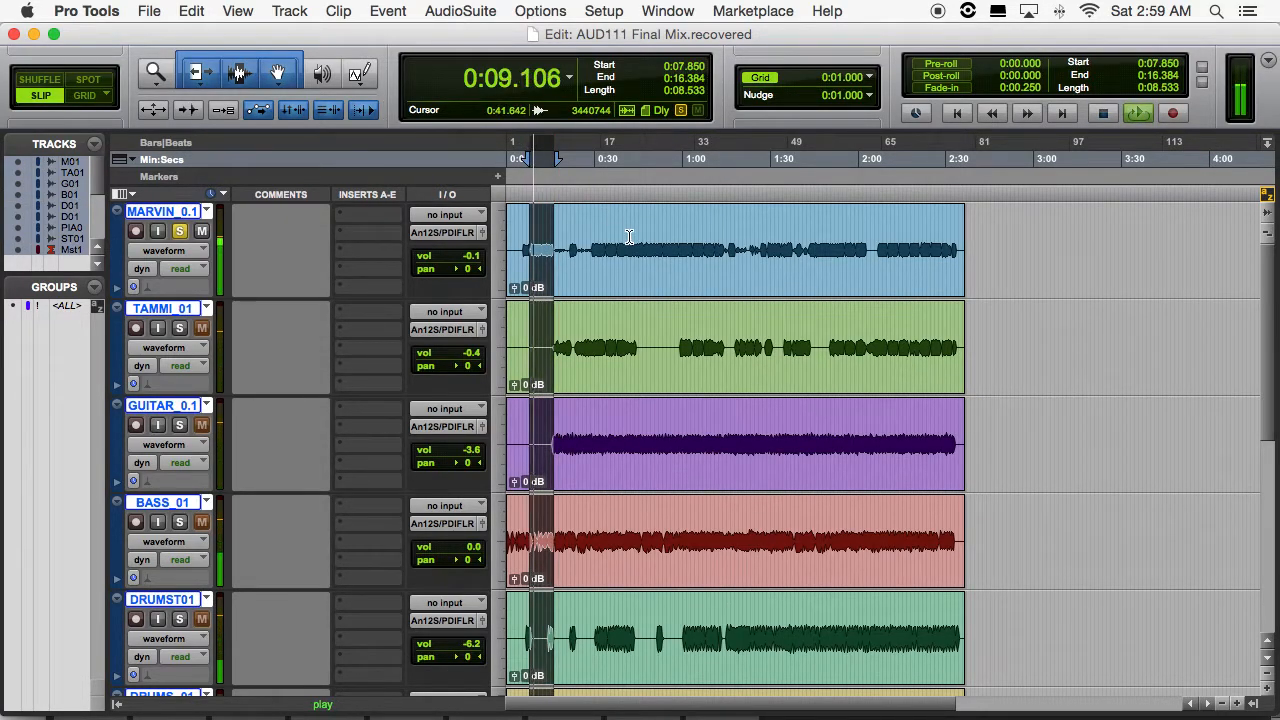
{"action": "scroll", "coordinate": [628, 235], "scroll_direction": "right", "scroll_amount": 5}
{"action": "scroll", "coordinate": [628, 235], "scroll_direction": "left", "scroll_amount": 5}
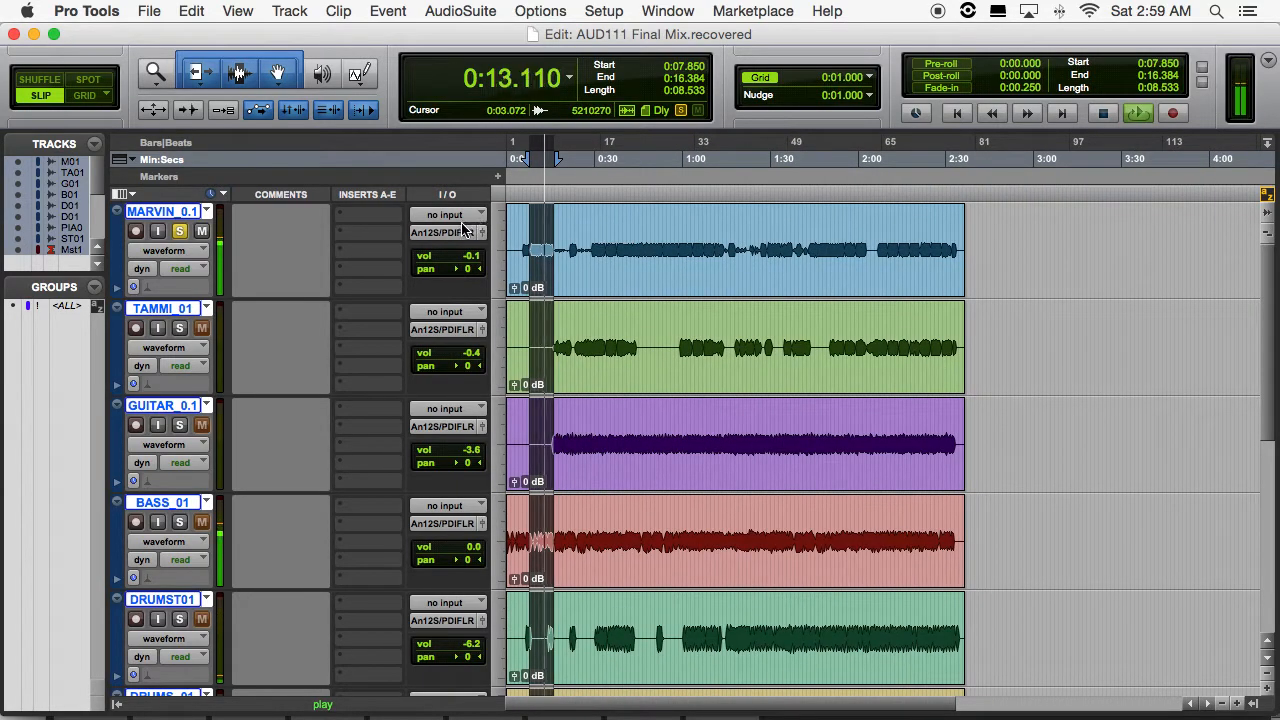
{"action": "key", "text": "space"}
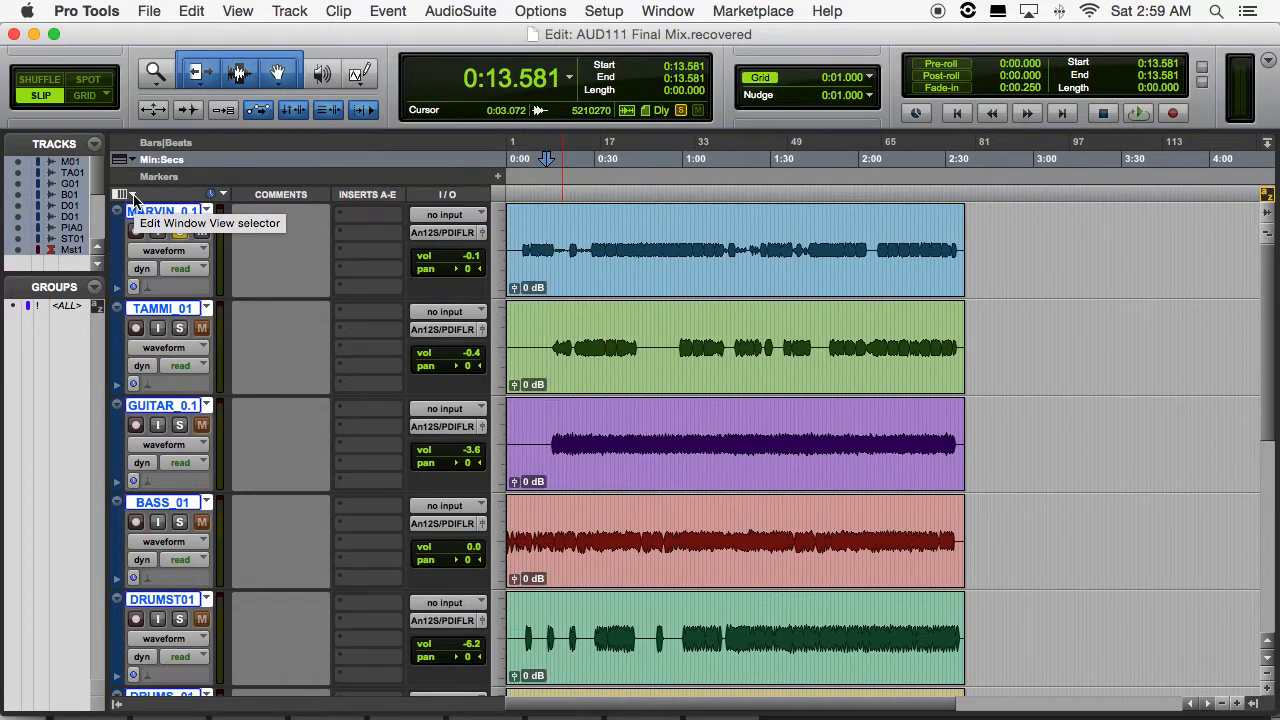
Step: Show the Sends A-E column beside the tracks in the Edit window
{"action": "left_click", "coordinate": [133, 196]}
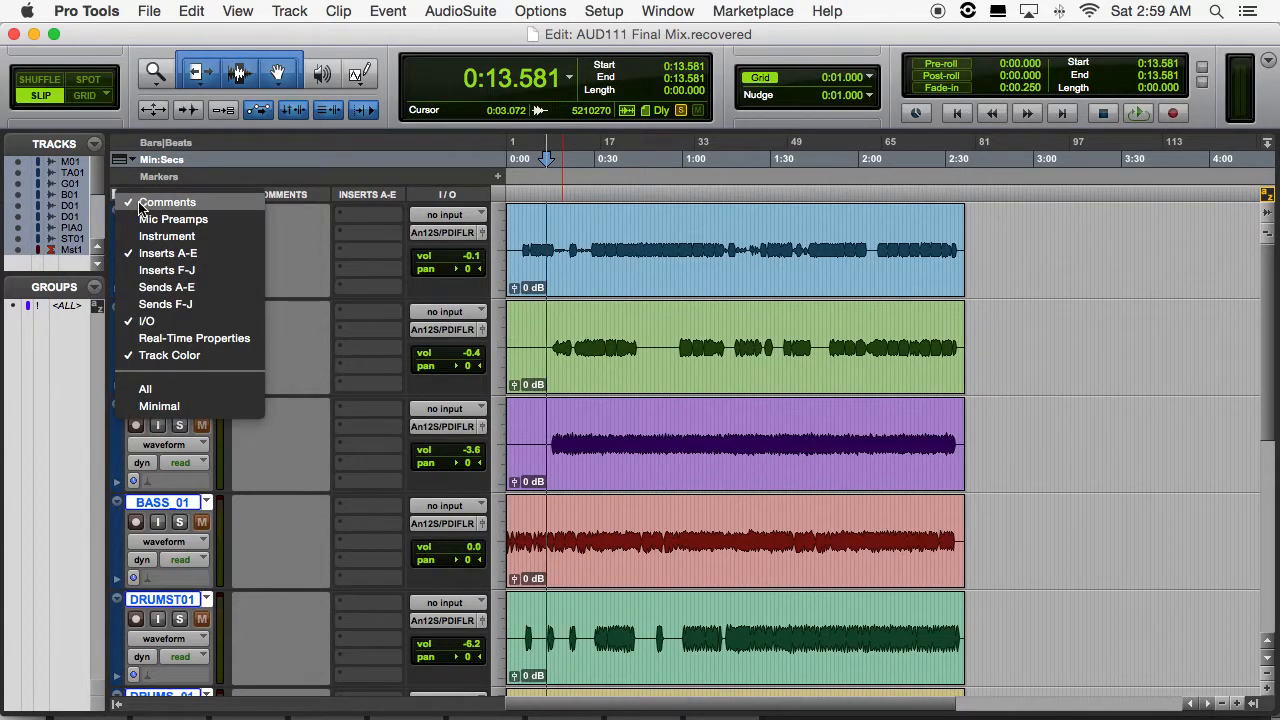
{"action": "left_click", "coordinate": [209, 290]}
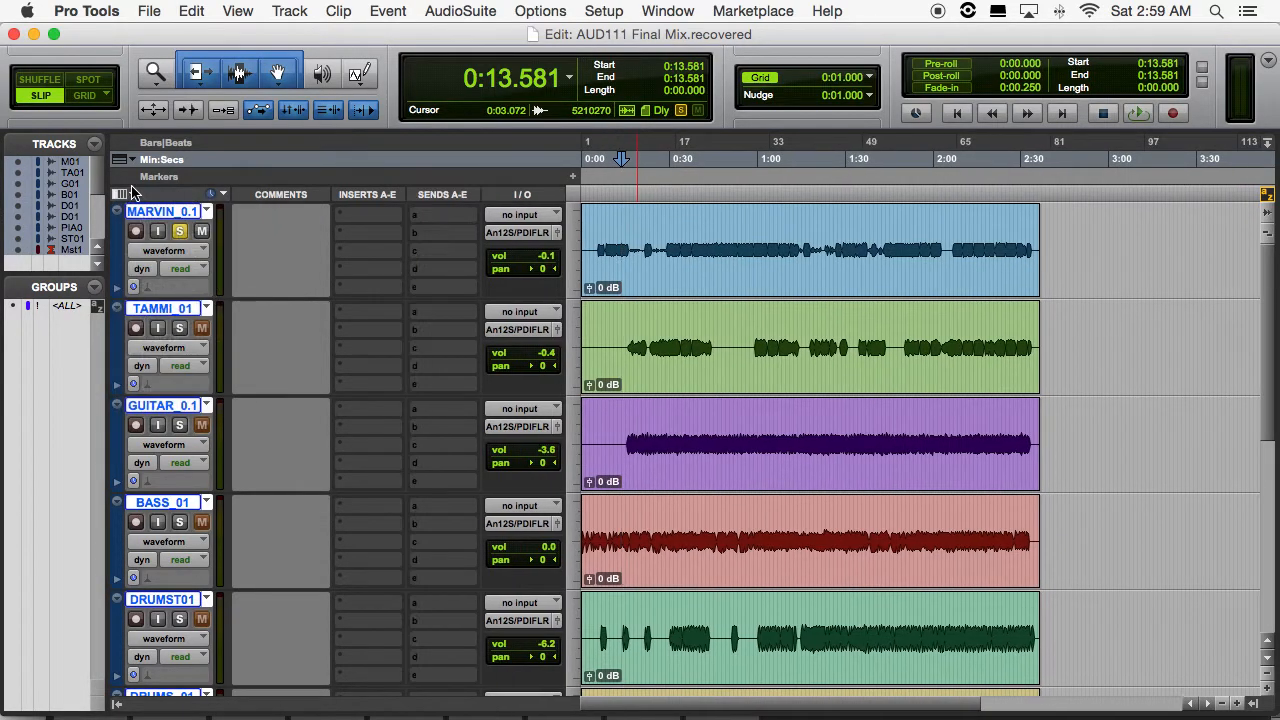
{"action": "left_click", "coordinate": [135, 200]}
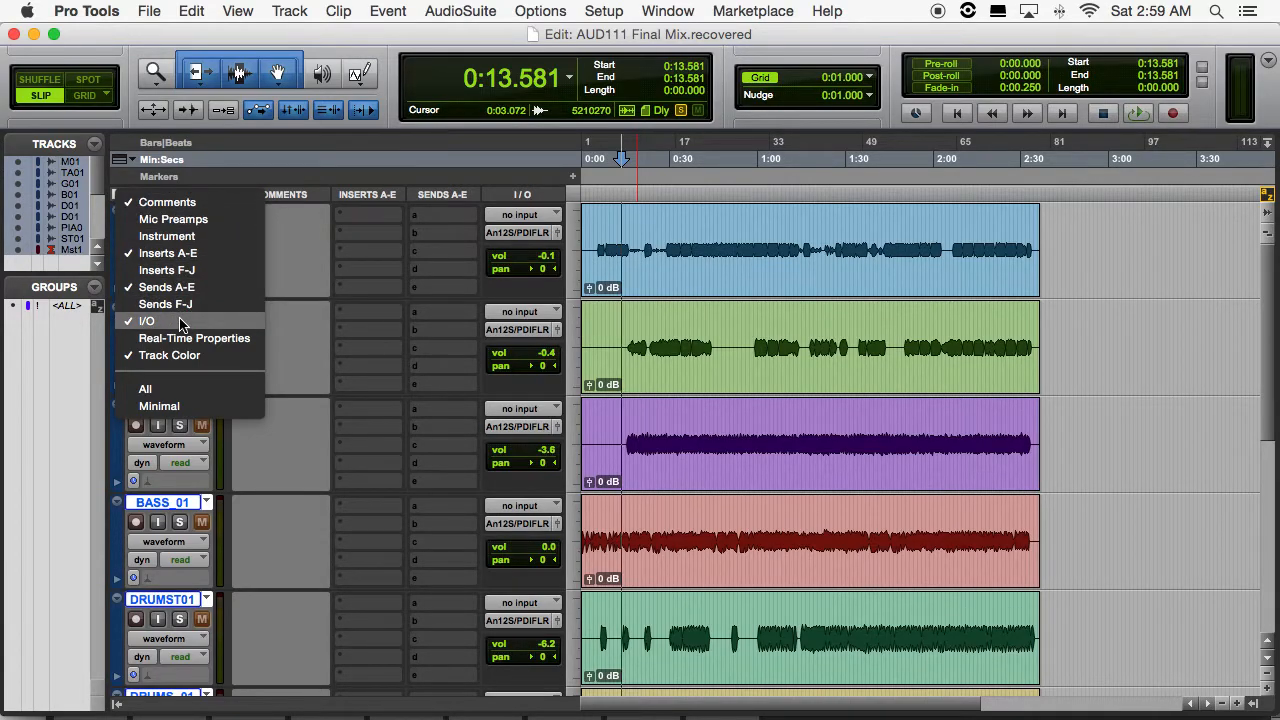
{"action": "left_click", "coordinate": [297, 166]}
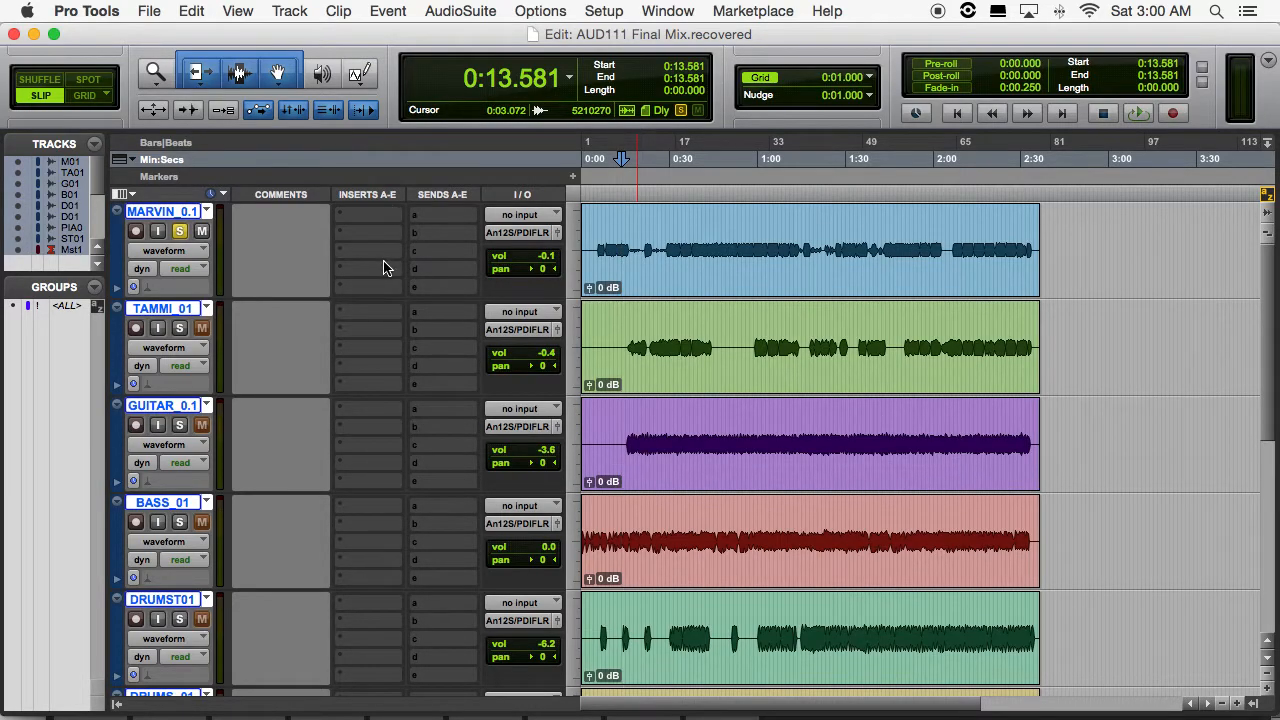
Step: Create one new mono Aux Input track
{"action": "scroll", "coordinate": [386, 266], "scroll_direction": "right", "scroll_amount": 1}
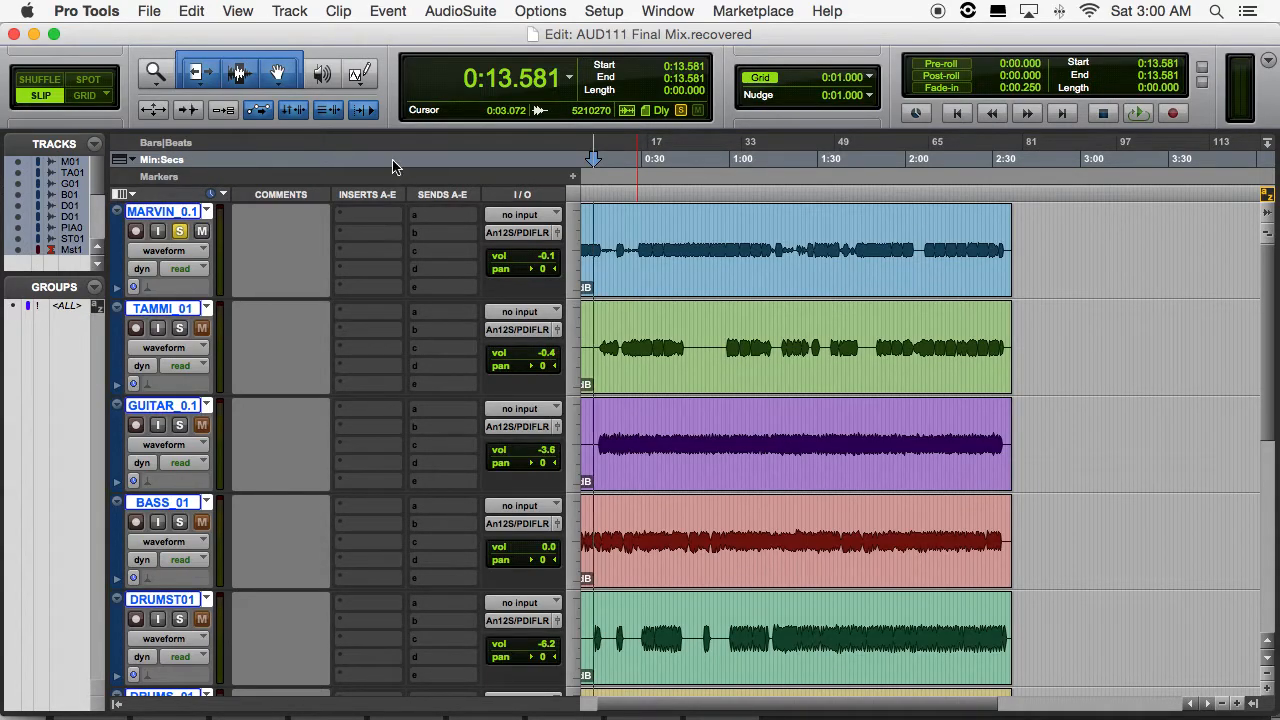
{"action": "left_click", "coordinate": [291, 12]}
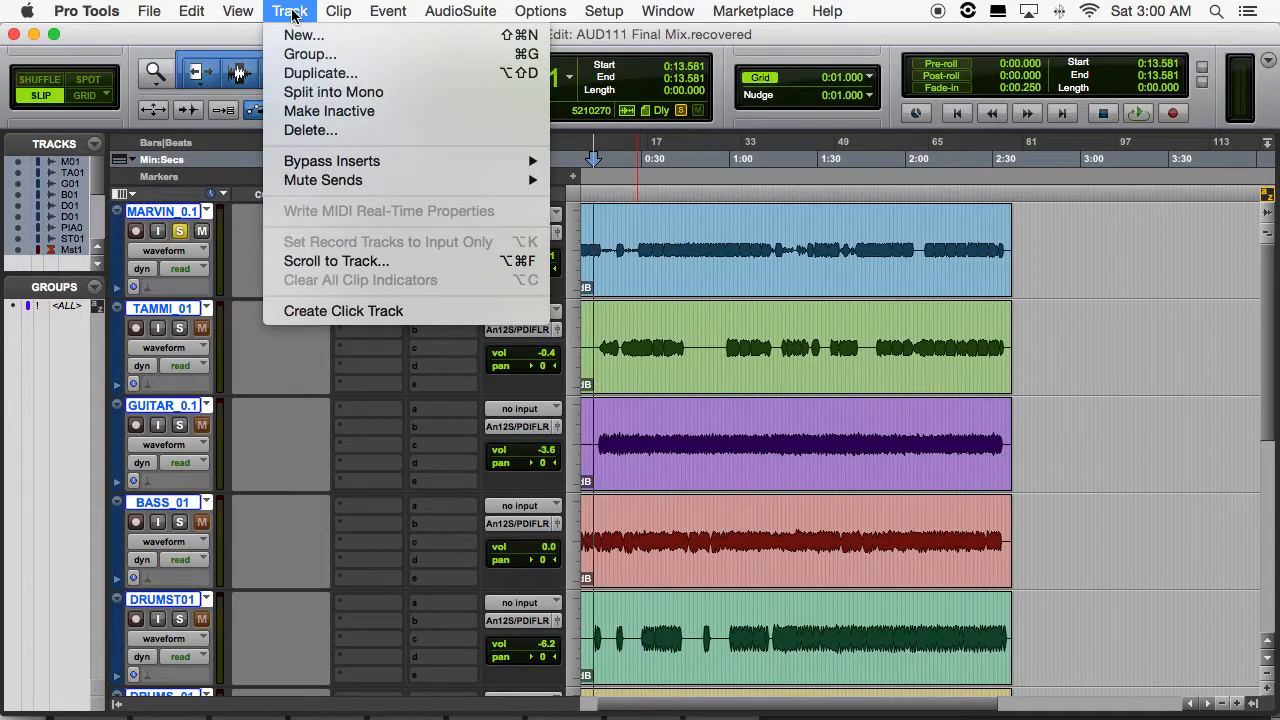
{"action": "left_click", "coordinate": [305, 35]}
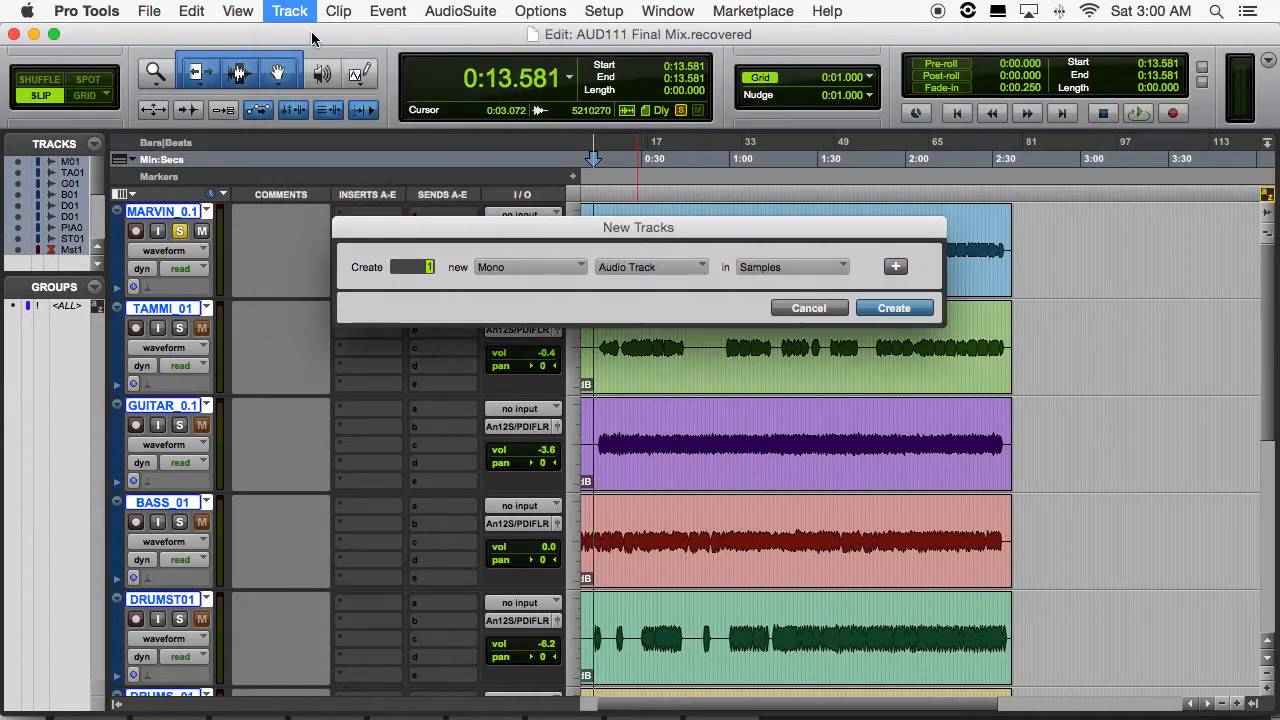
{"action": "left_click", "coordinate": [682, 267]}
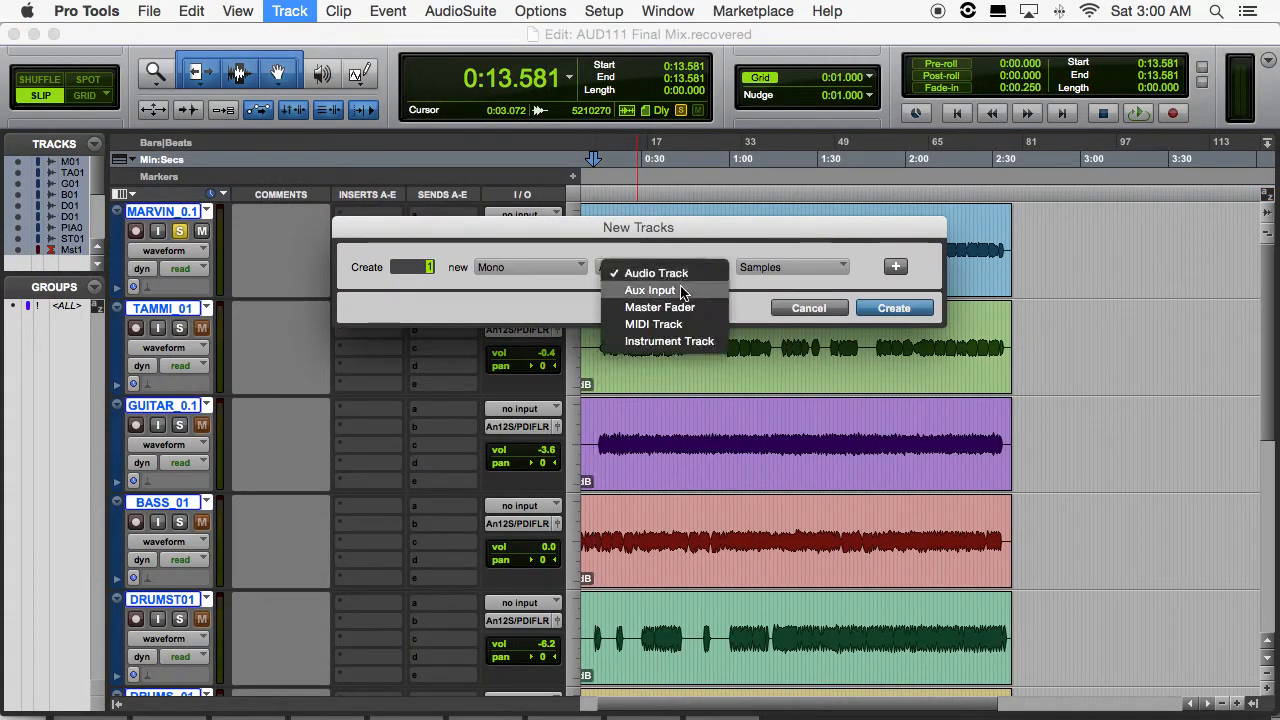
{"action": "left_click", "coordinate": [680, 290]}
{"action": "left_click_drag", "start_coordinate": [574, 246], "coordinate": [580, 329]}
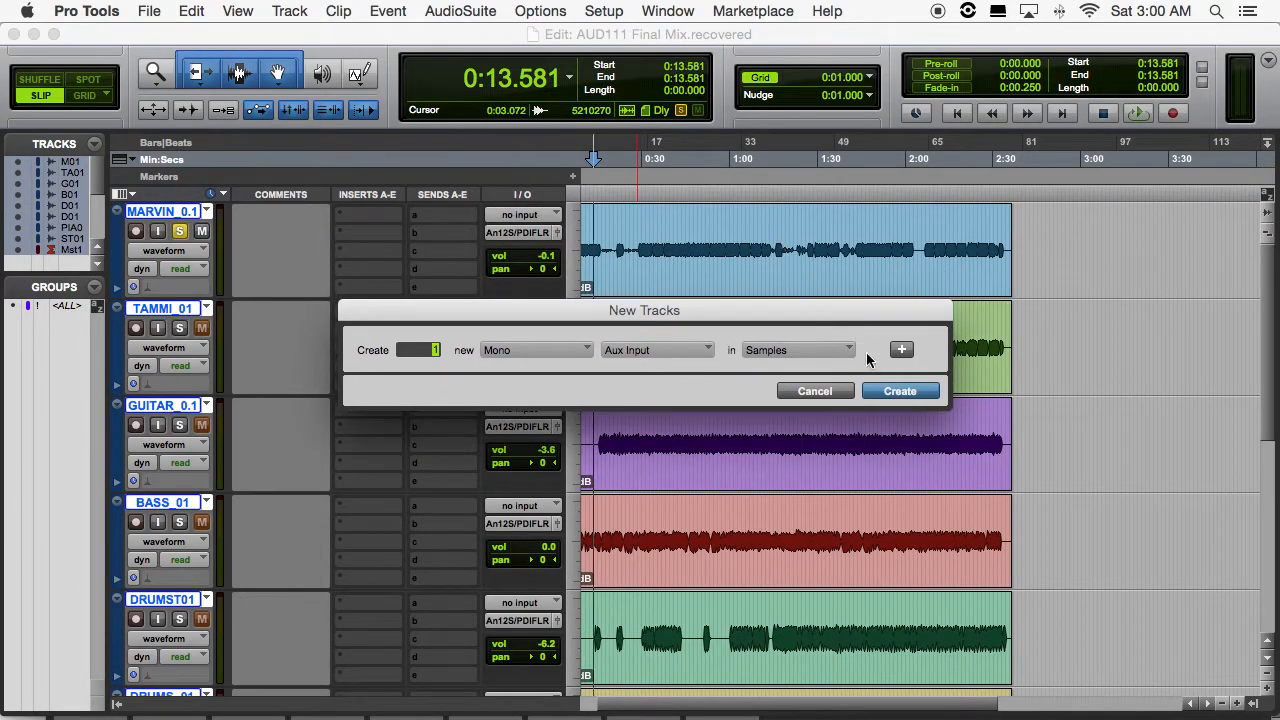
{"action": "left_click", "coordinate": [898, 391]}
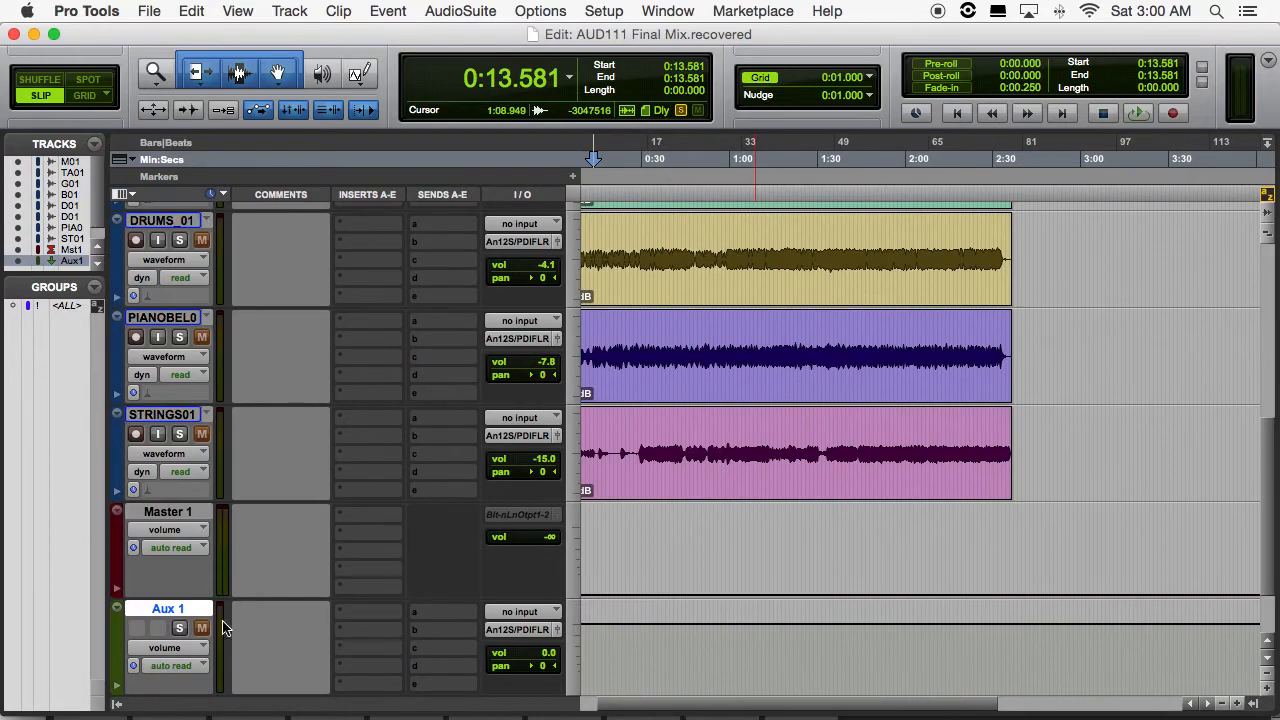
Step: Place the new aux track directly below MARVIN_0.1 and name it REVERB
{"action": "left_click_drag", "start_coordinate": [150, 610], "coordinate": [167, 290]}
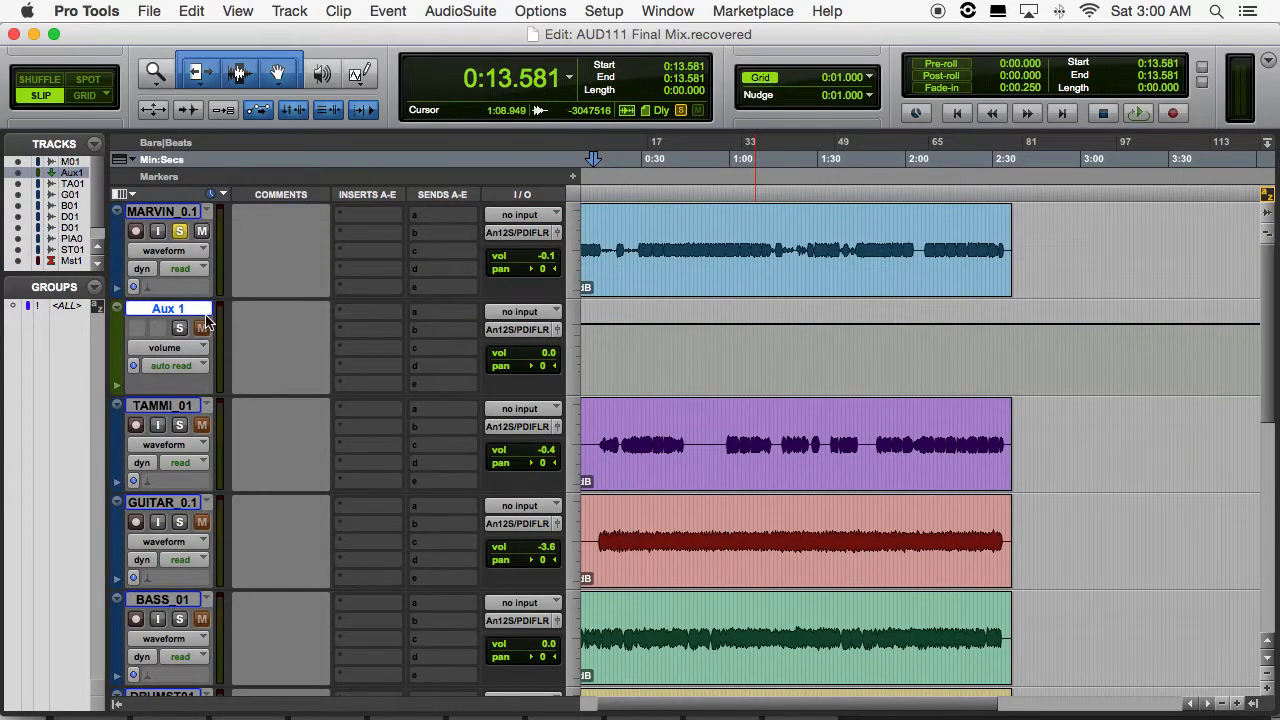
{"action": "double_click", "coordinate": [170, 314]}
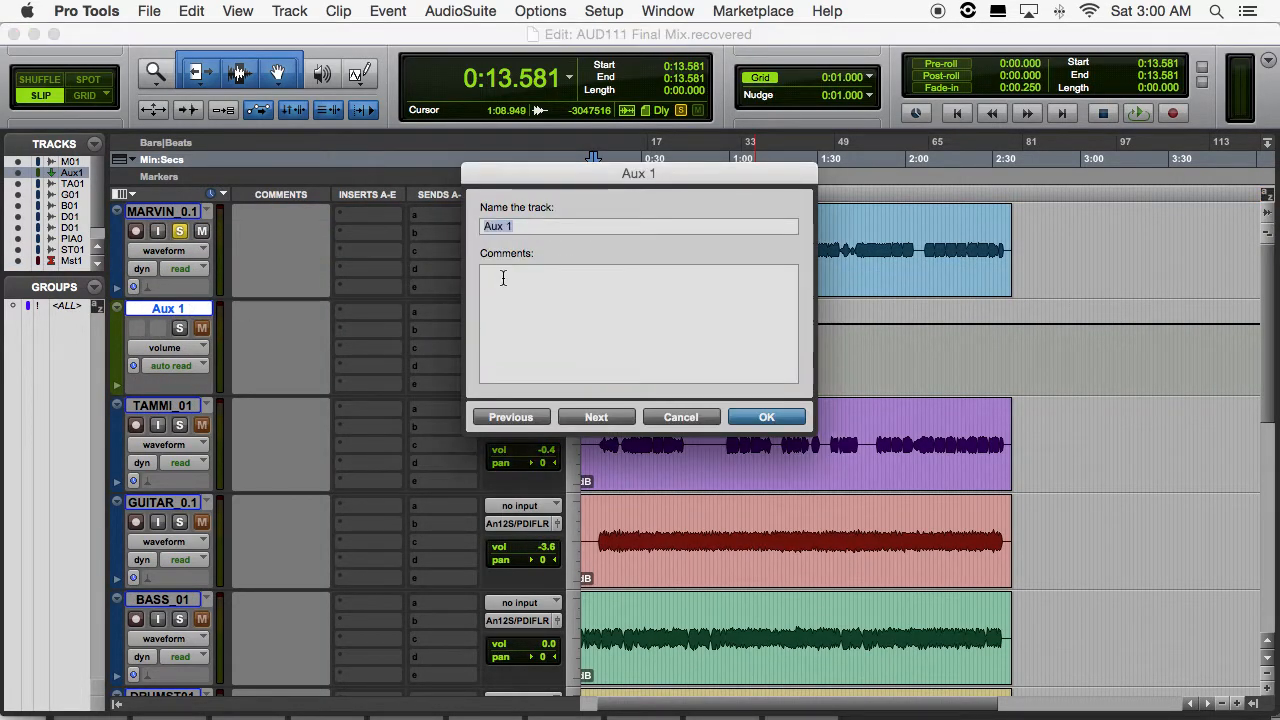
{"action": "type", "text": "REVERB"}
{"action": "key", "text": "Return"}
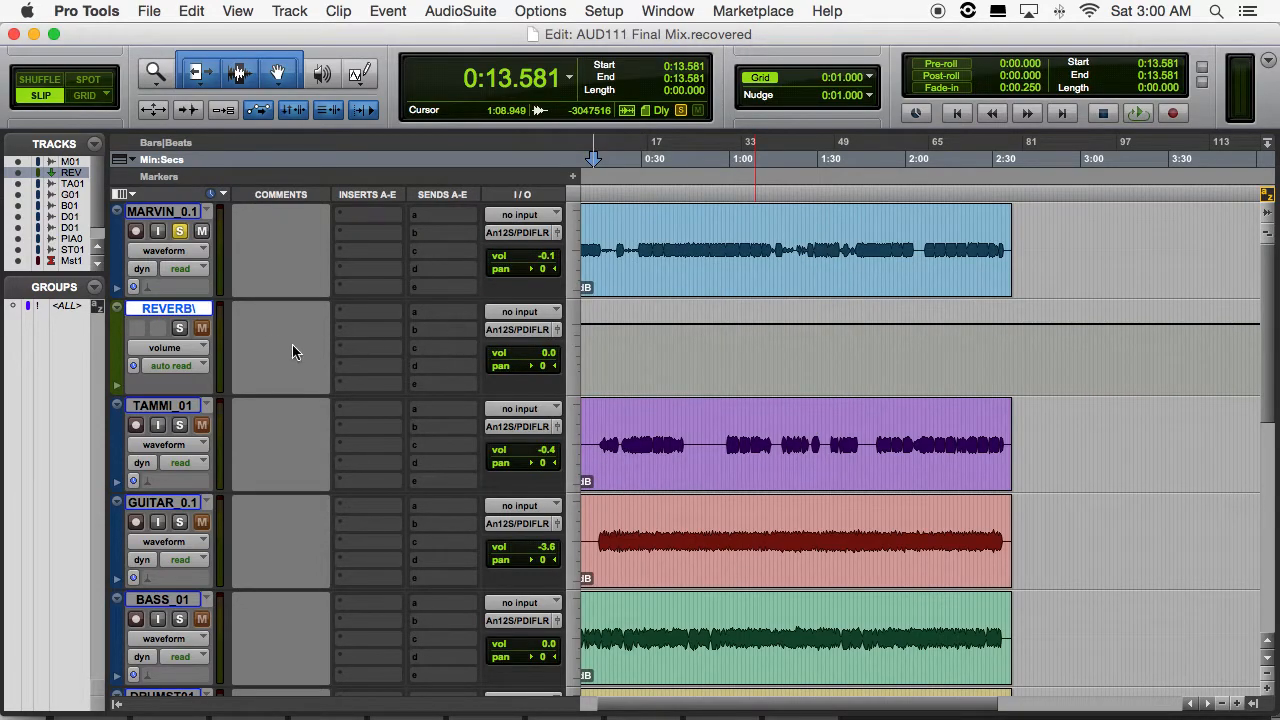
{"action": "double_click", "coordinate": [205, 310]}
{"action": "left_click", "coordinate": [586, 231]}
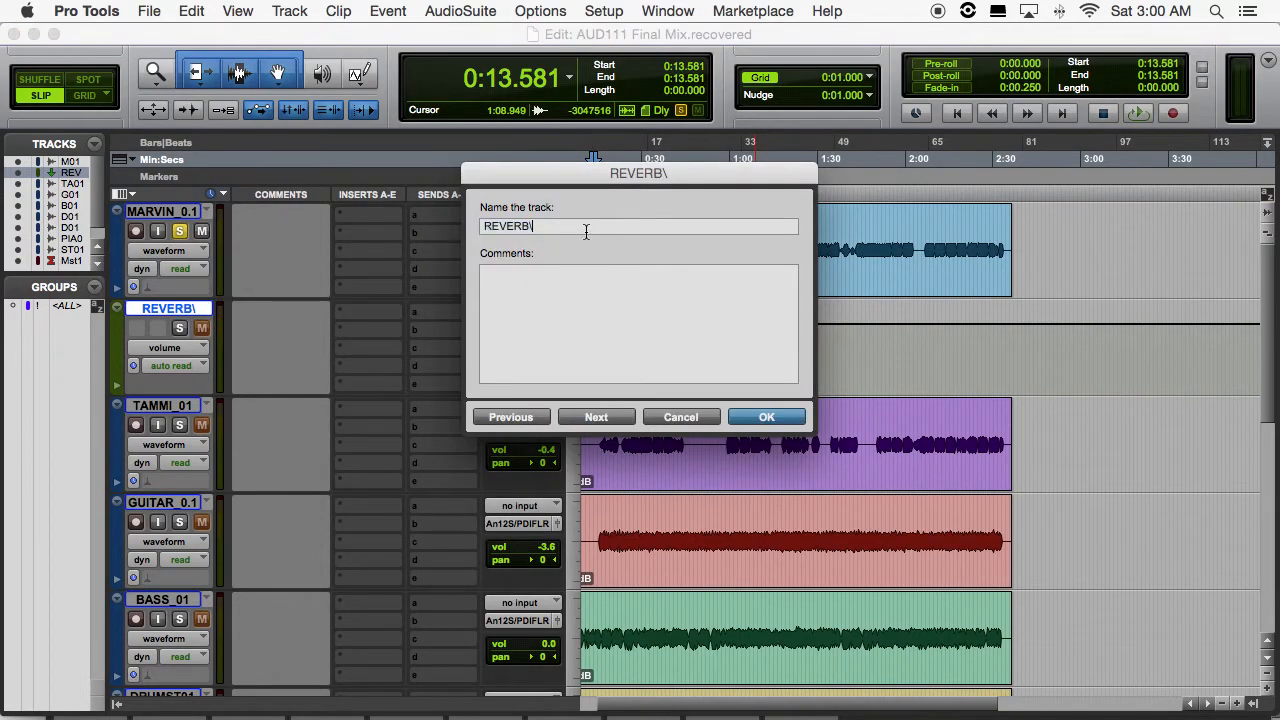
{"action": "left_click", "coordinate": [788, 420]}
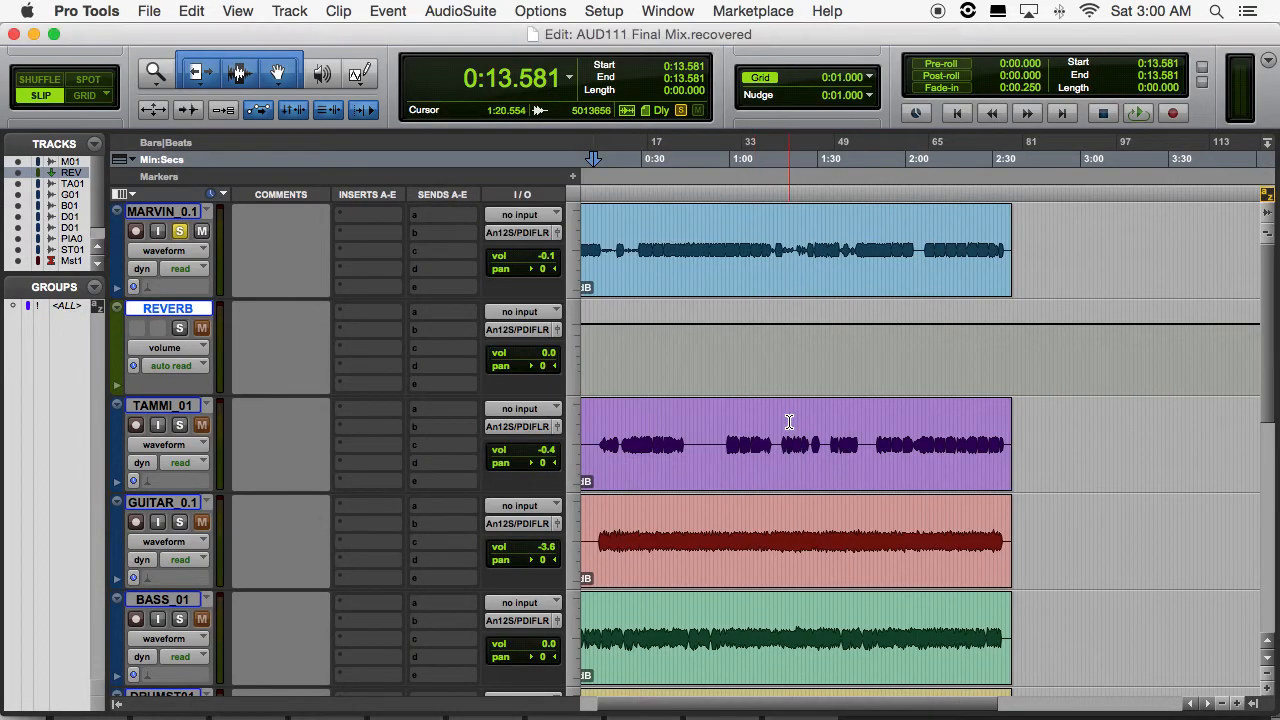
Step: Insert the AIR Reverb (mono) plug-in in the REVERB track's first insert slot and close its window
{"action": "left_click", "coordinate": [377, 318]}
{"action": "mouse_move", "coordinate": [427, 357]}
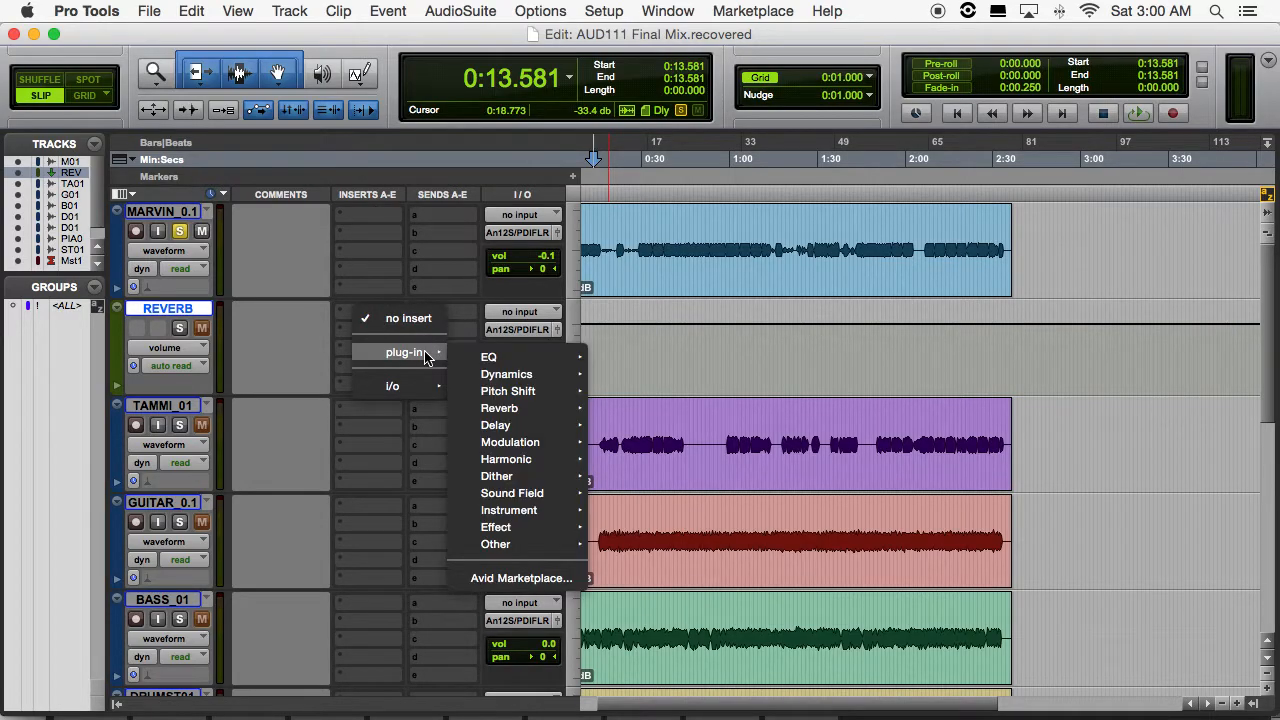
{"action": "mouse_move", "coordinate": [518, 397]}
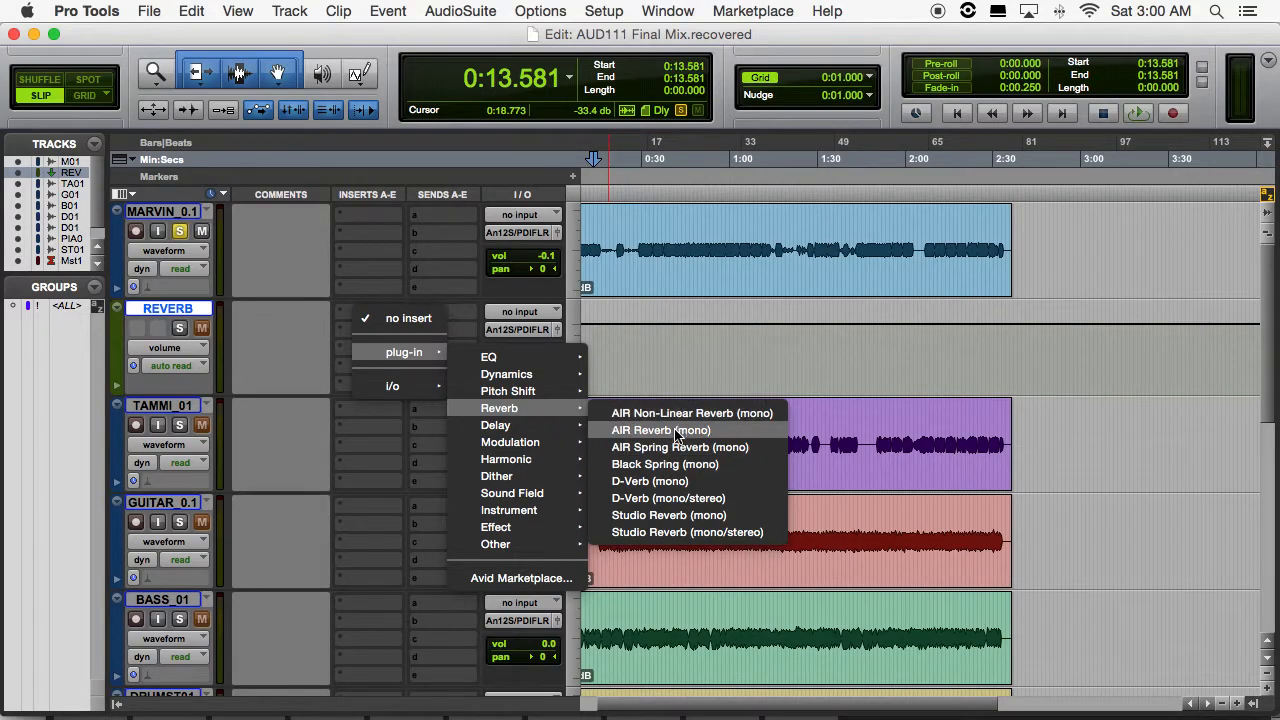
{"action": "left_click", "coordinate": [685, 430]}
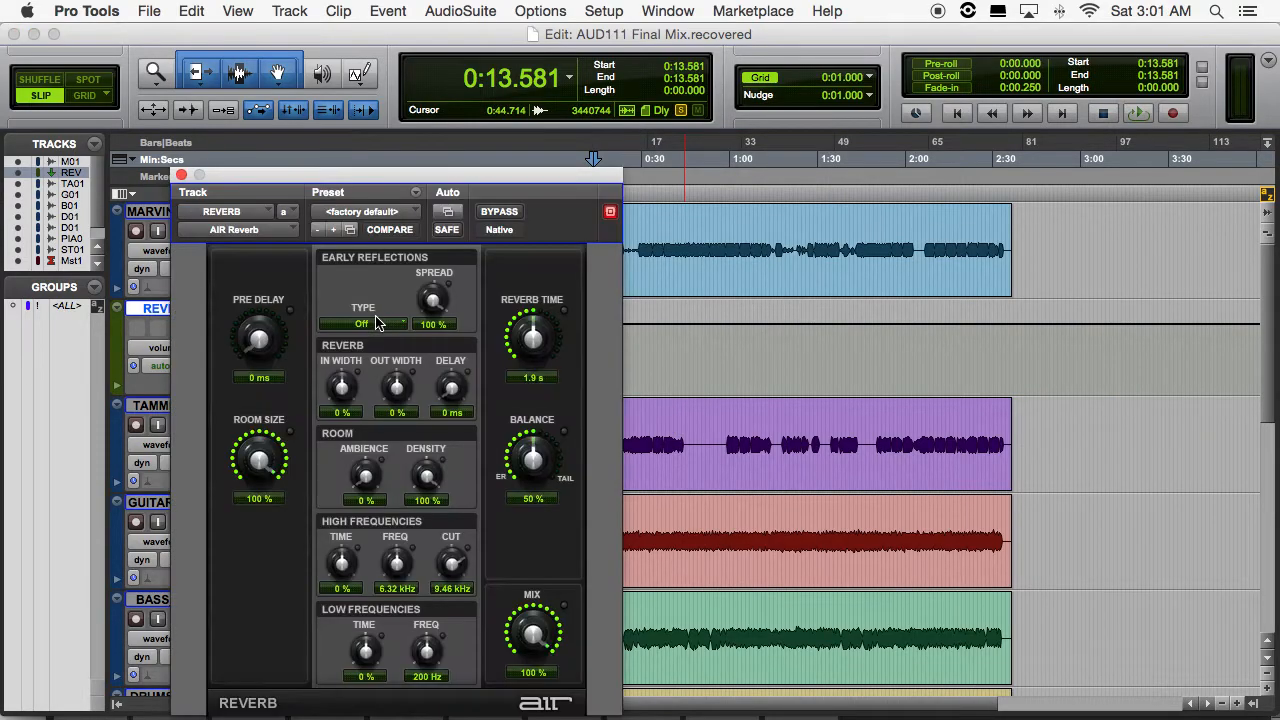
{"action": "left_click_drag", "start_coordinate": [510, 182], "coordinate": [626, 144]}
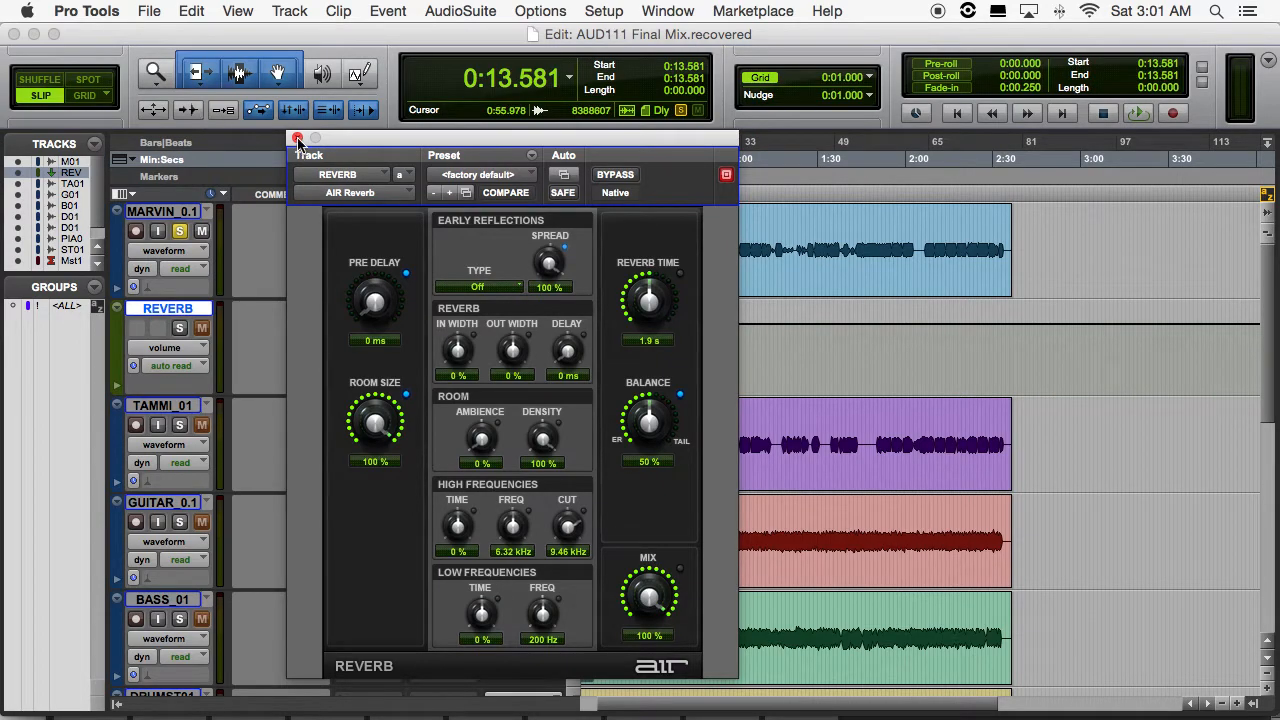
{"action": "left_click", "coordinate": [297, 138]}
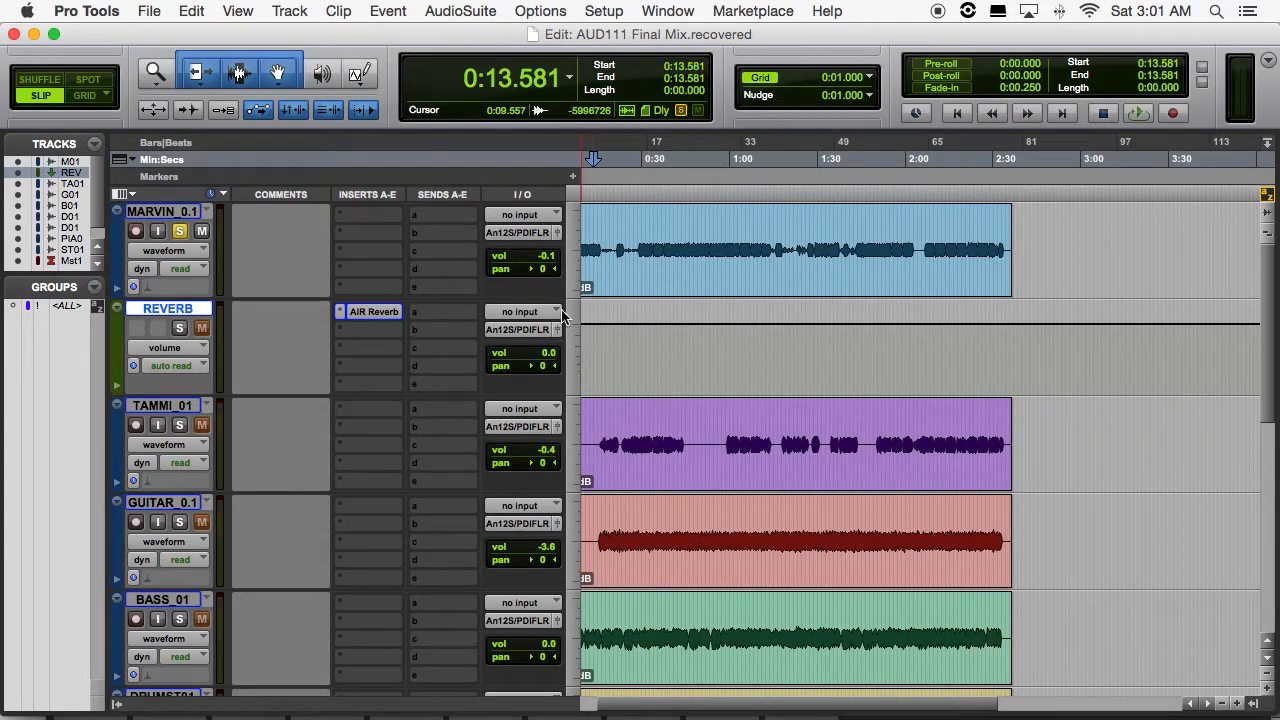
Step: Assign send a of the MARVIN_0.1 track to Bus 1 (Mono)
{"action": "left_click", "coordinate": [436, 218]}
{"action": "mouse_move", "coordinate": [471, 271]}
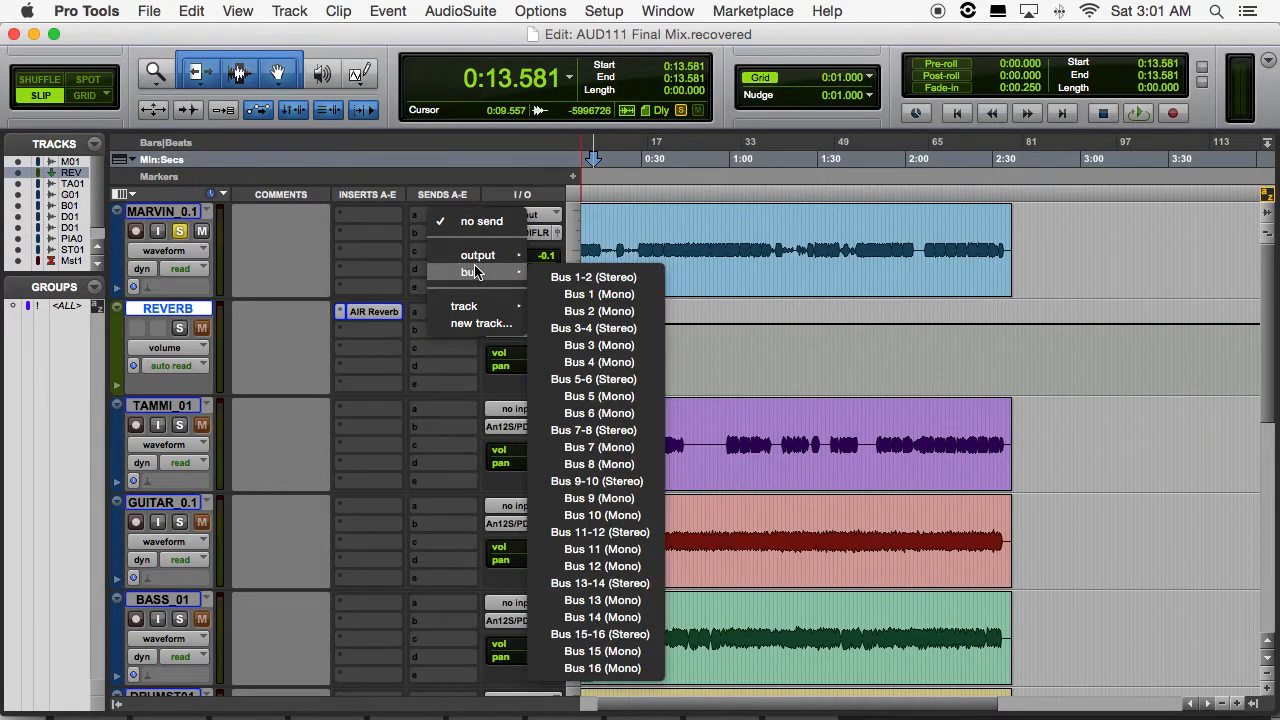
{"action": "left_click", "coordinate": [595, 294]}
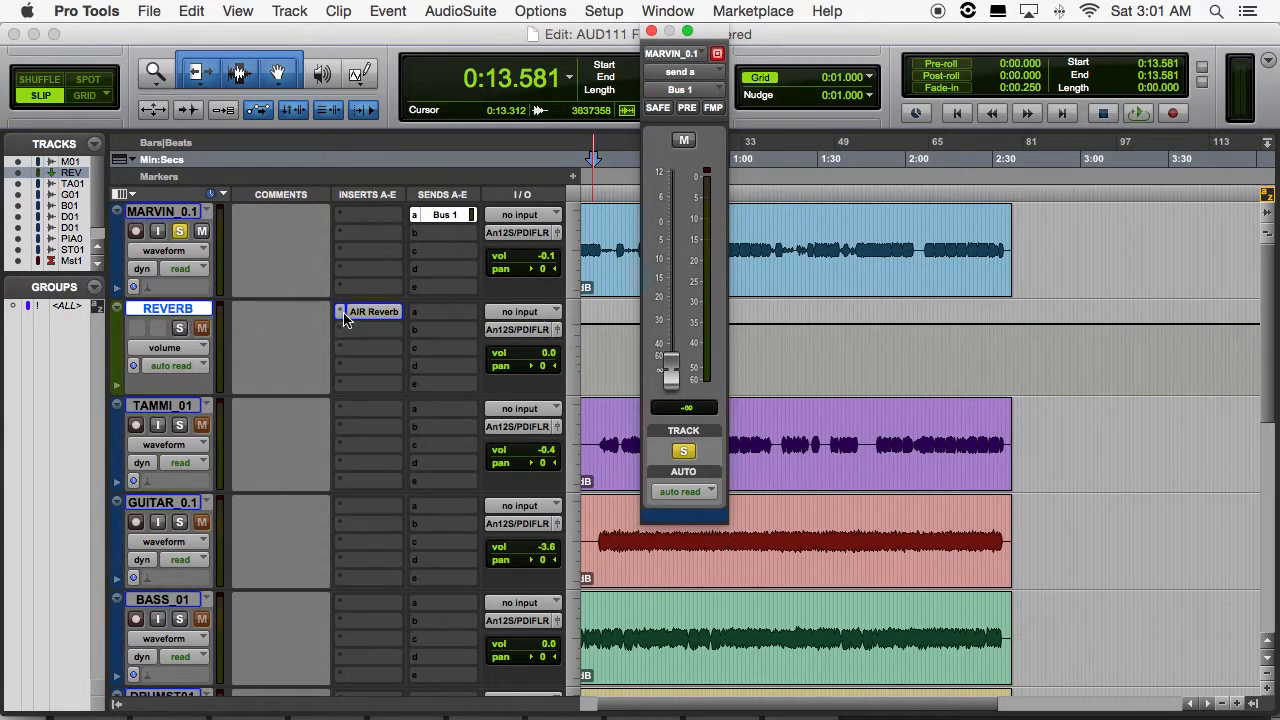
Step: Set the REVERB track's input to Bus 1 (Mono) and solo the track
{"action": "left_click", "coordinate": [519, 320]}
{"action": "mouse_move", "coordinate": [533, 369]}
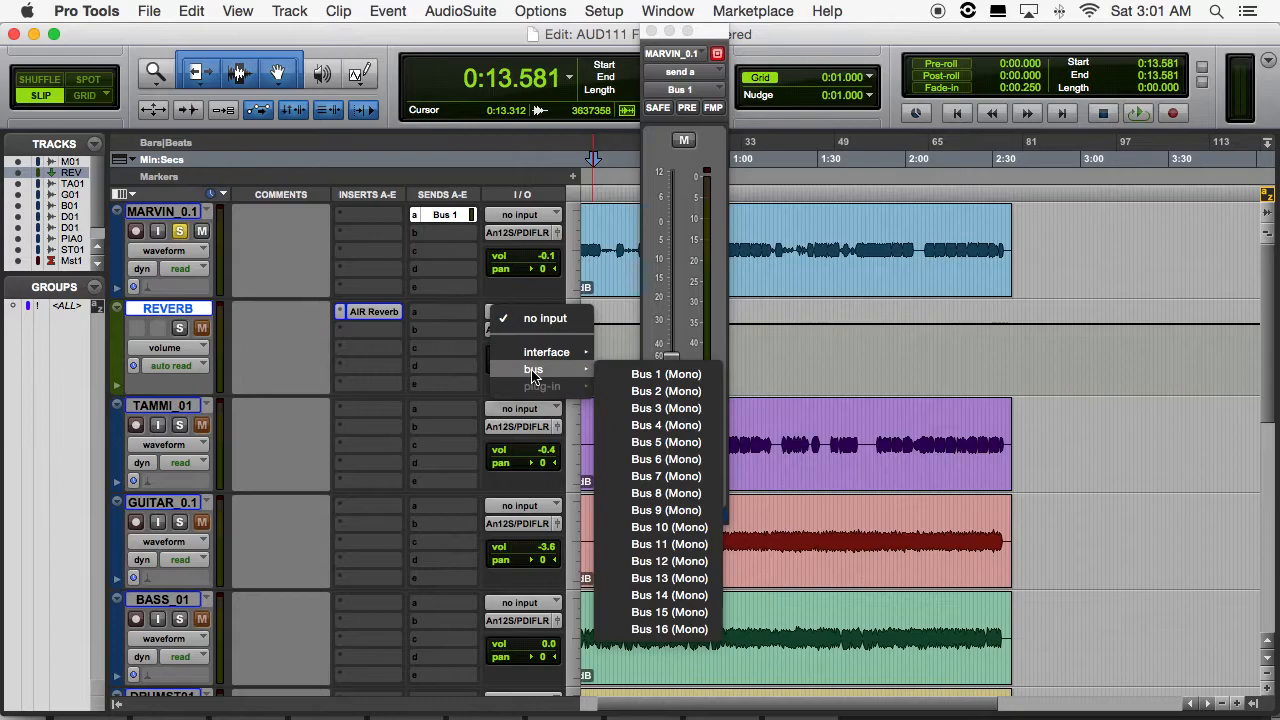
{"action": "left_click", "coordinate": [631, 374]}
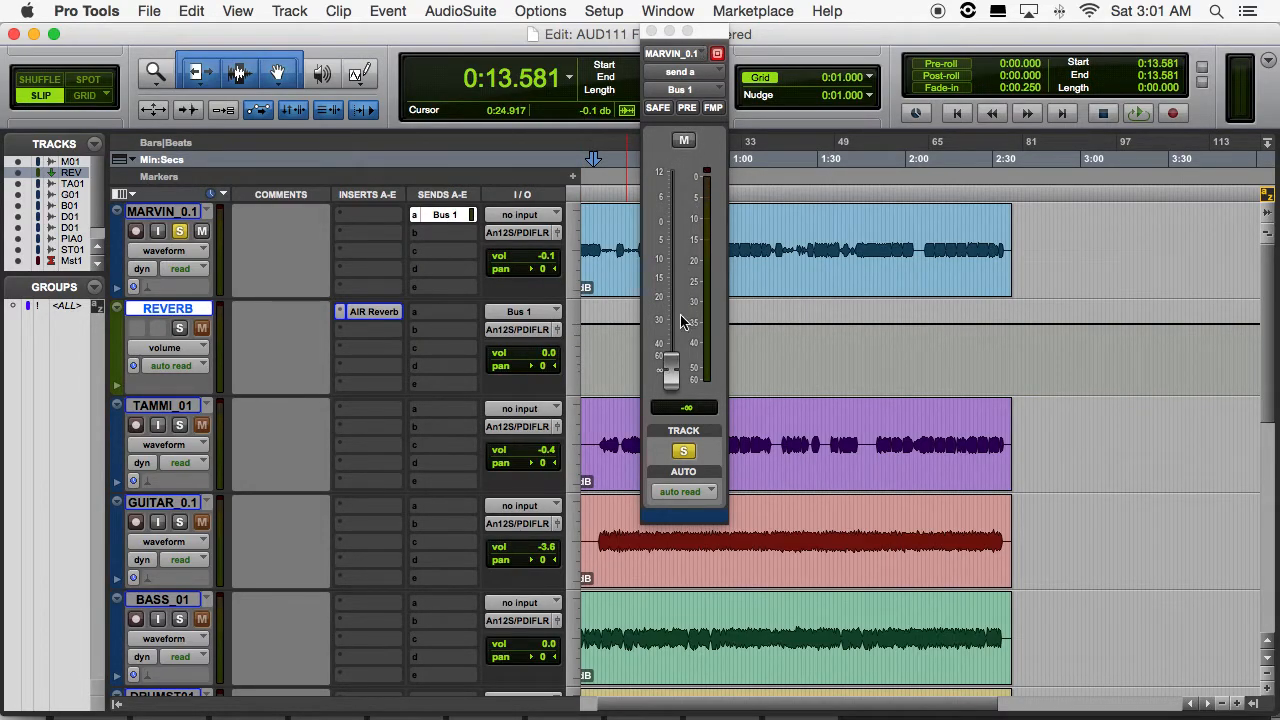
{"action": "left_click", "coordinate": [180, 331]}
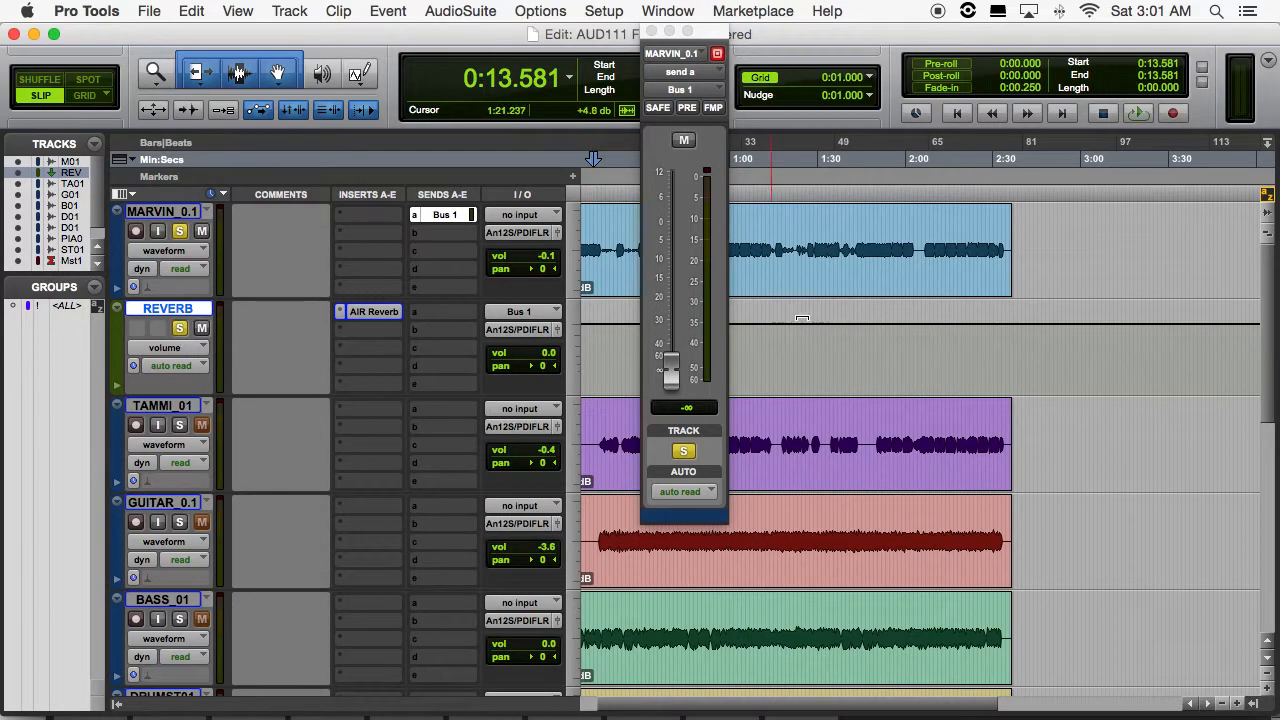
Step: Raise the MARVIN_0.1 track's send a level to -0.1 dB, play the session and move the send window aside
{"action": "left_click_drag", "start_coordinate": [676, 373], "coordinate": [686, 228]}
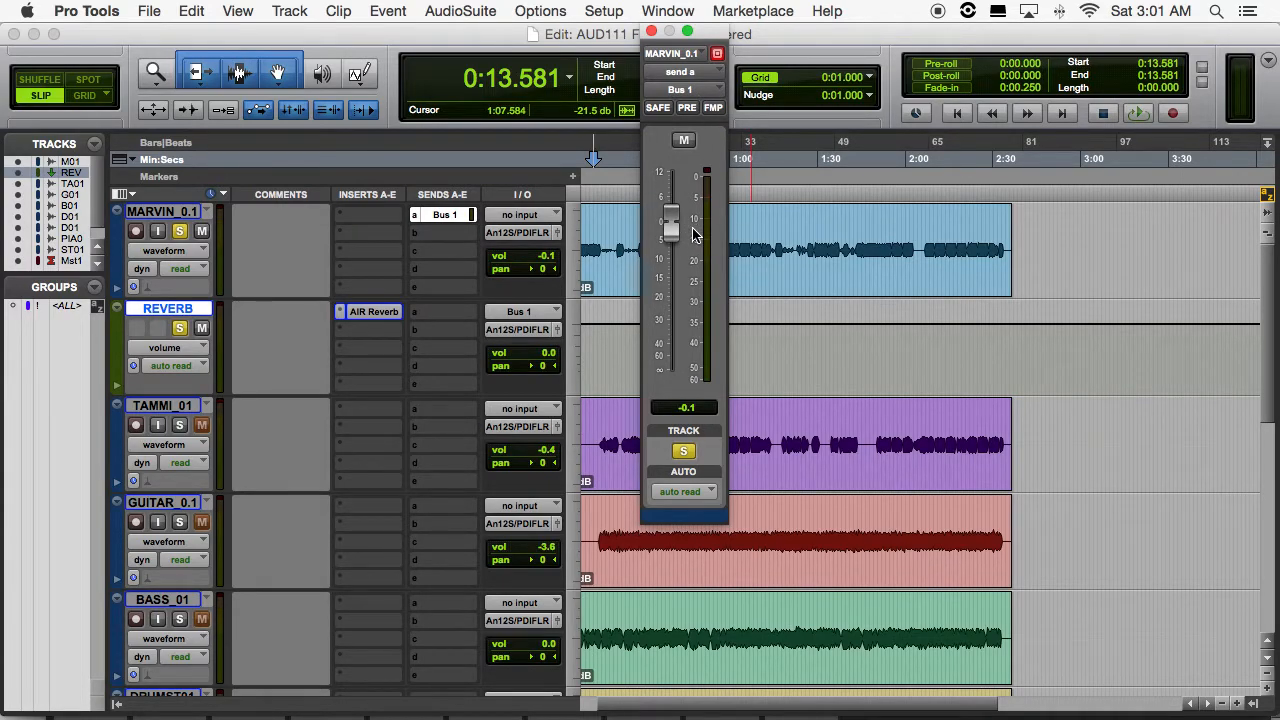
{"action": "key", "text": "space"}
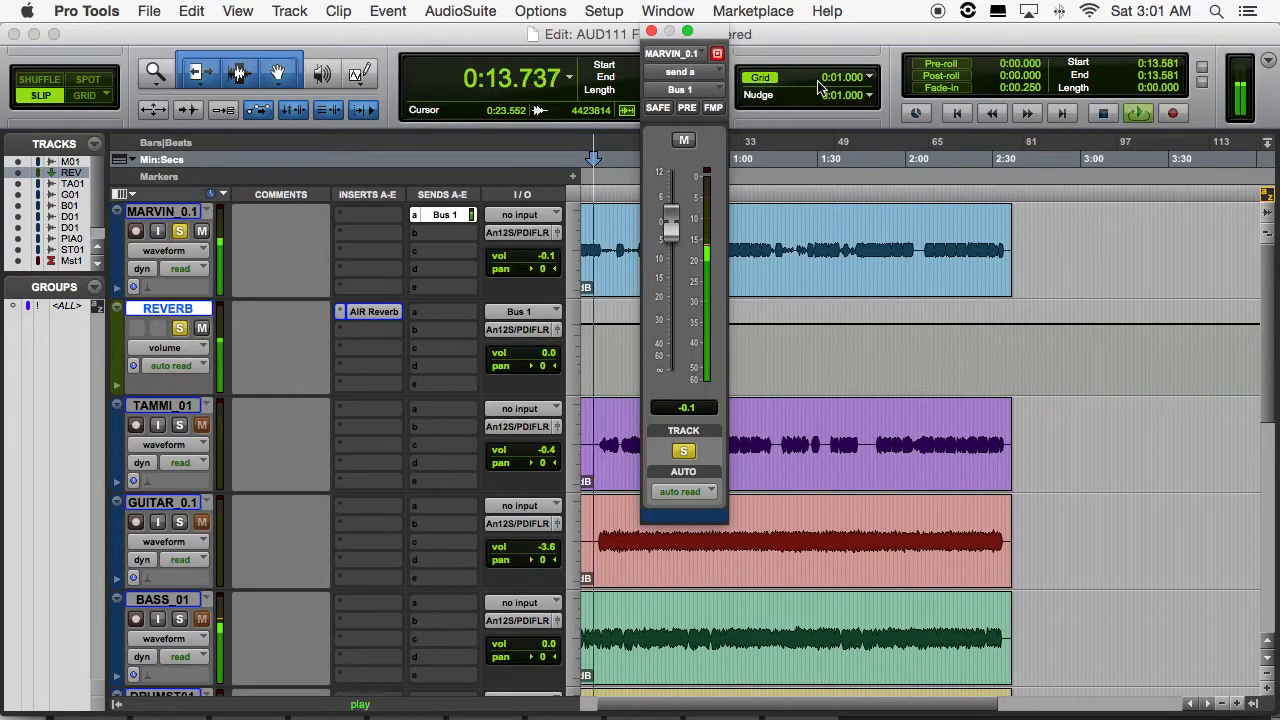
{"action": "left_click_drag", "start_coordinate": [714, 37], "coordinate": [845, 37]}
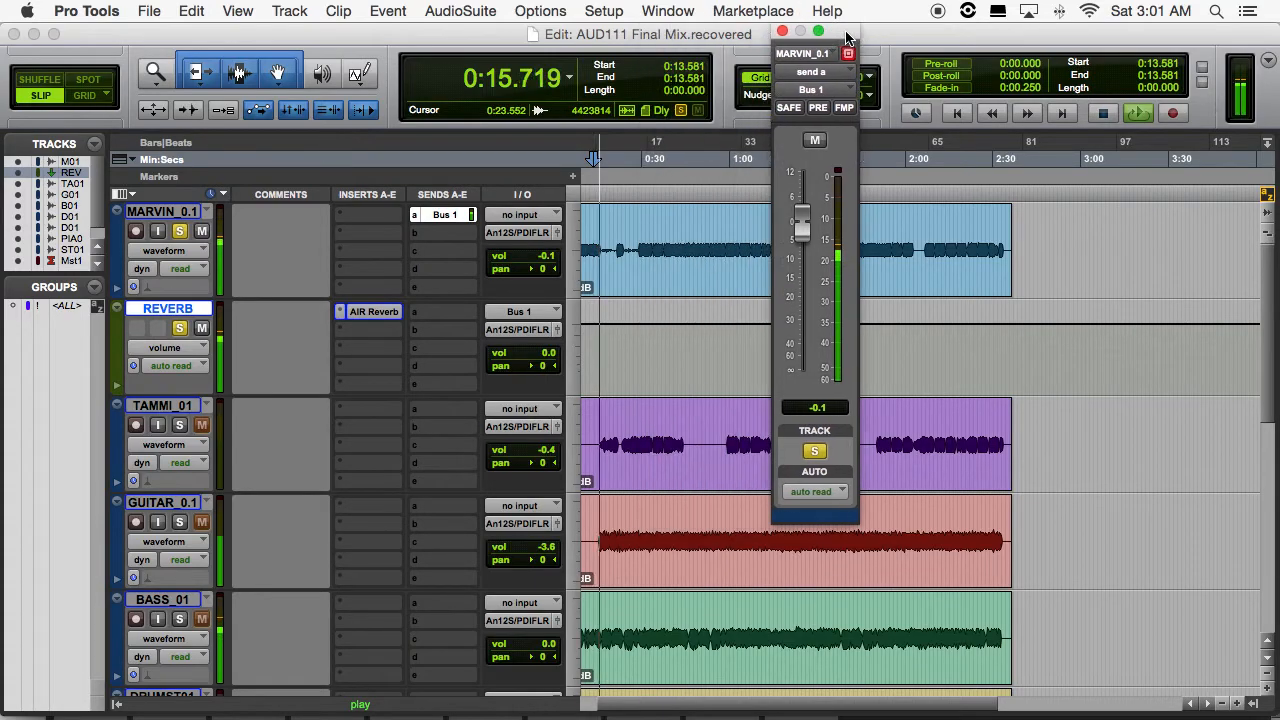
Step: Select the passage from 0:06.485 to 0:16.042 in the timeline and play it in a loop
{"action": "scroll", "coordinate": [620, 207], "scroll_direction": "left", "scroll_amount": 2}
{"action": "left_click_drag", "start_coordinate": [604, 158], "coordinate": [628, 160]}
{"action": "key", "text": "space"}
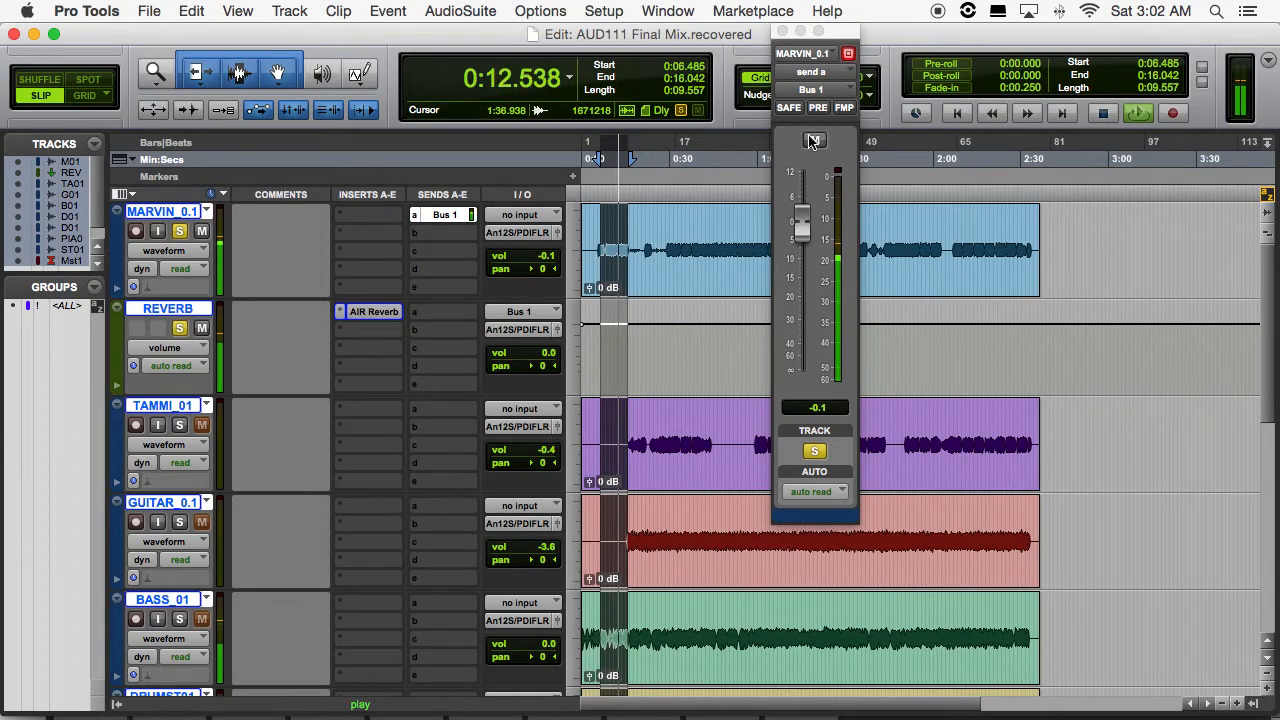
Step: Compare the vocal with and without reverb by moving the MARVIN_0.1 send a level between -∞ and +0.9 dB during playback
{"action": "left_click_drag", "start_coordinate": [803, 228], "coordinate": [811, 432]}
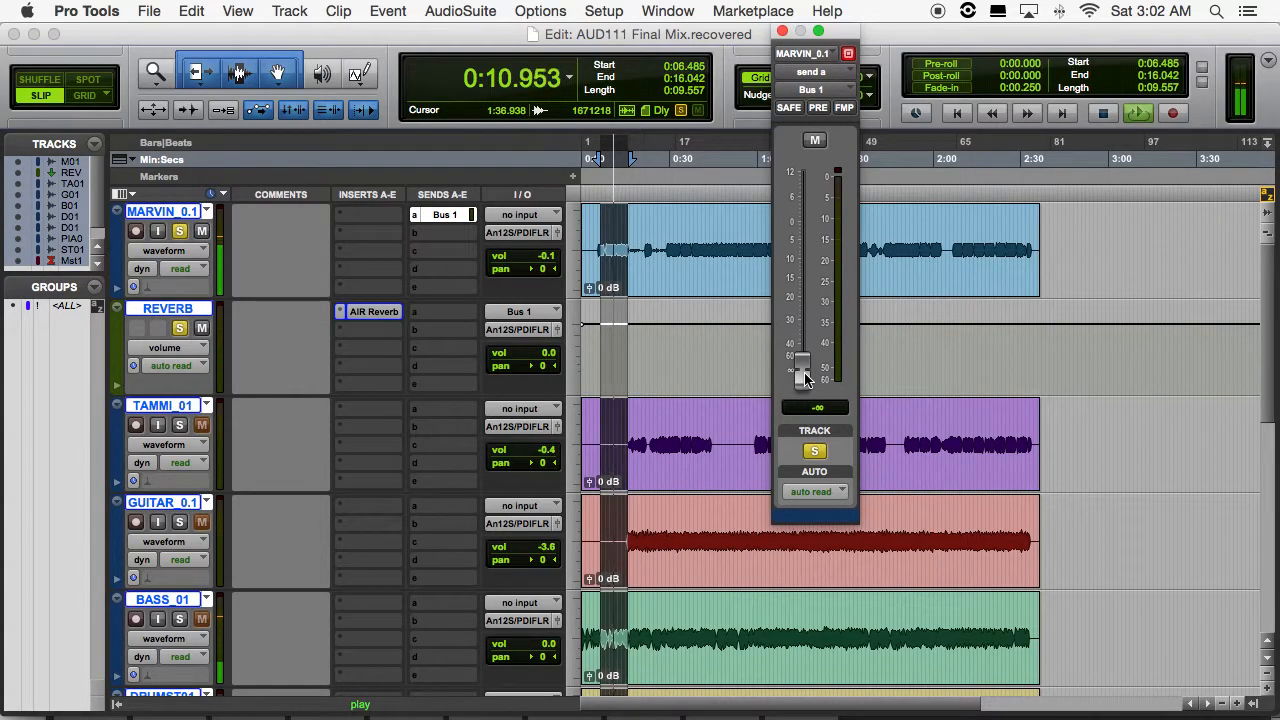
{"action": "left_click_drag", "start_coordinate": [806, 370], "coordinate": [808, 225]}
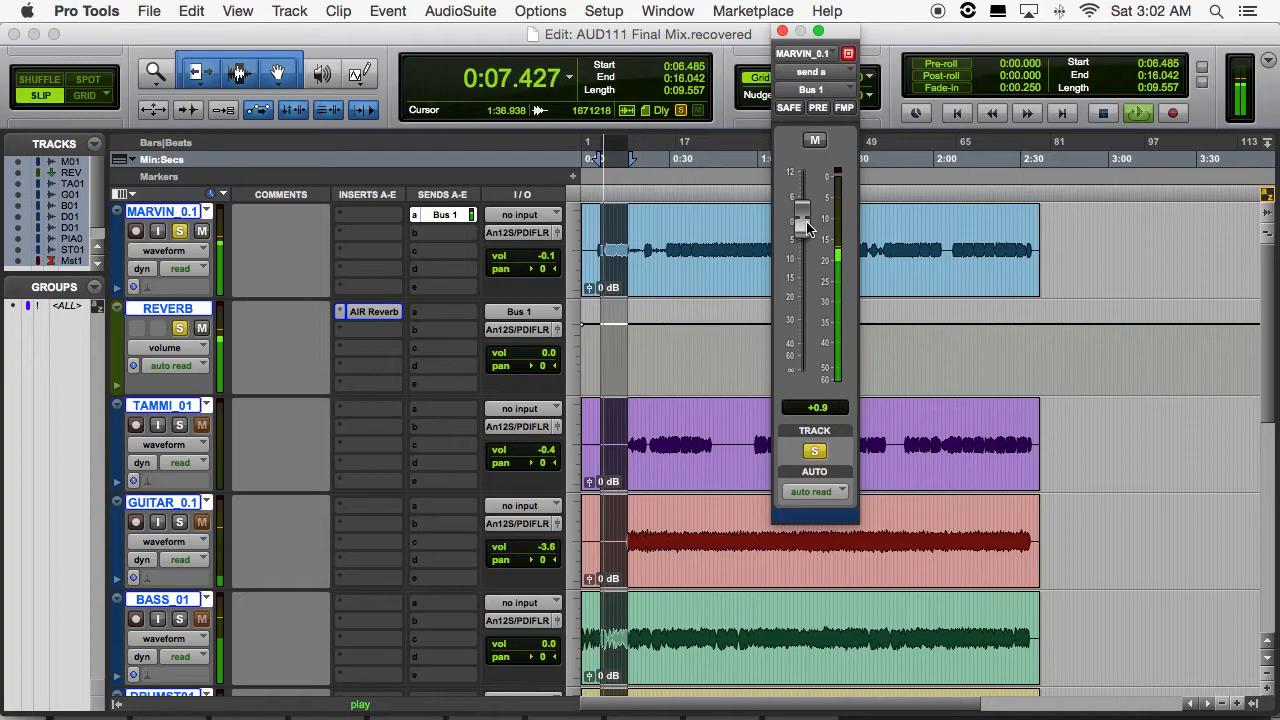
{"action": "left_click_drag", "start_coordinate": [806, 228], "coordinate": [808, 394]}
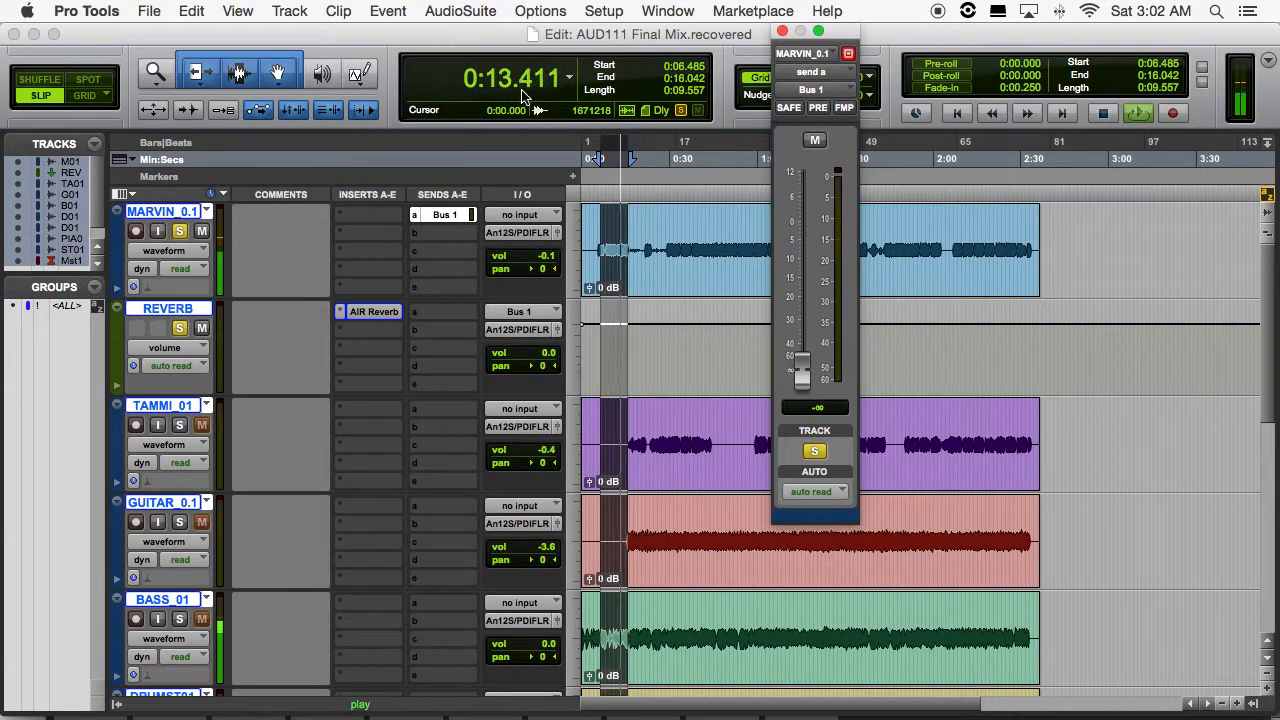
{"action": "key", "text": "space"}
Step: Assign send a of the TAMMI_01, GUITAR_0.1 and BASS_01 tracks to Bus 1 (Mono)
{"action": "scroll", "coordinate": [725, 203], "scroll_direction": "right", "scroll_amount": 3}
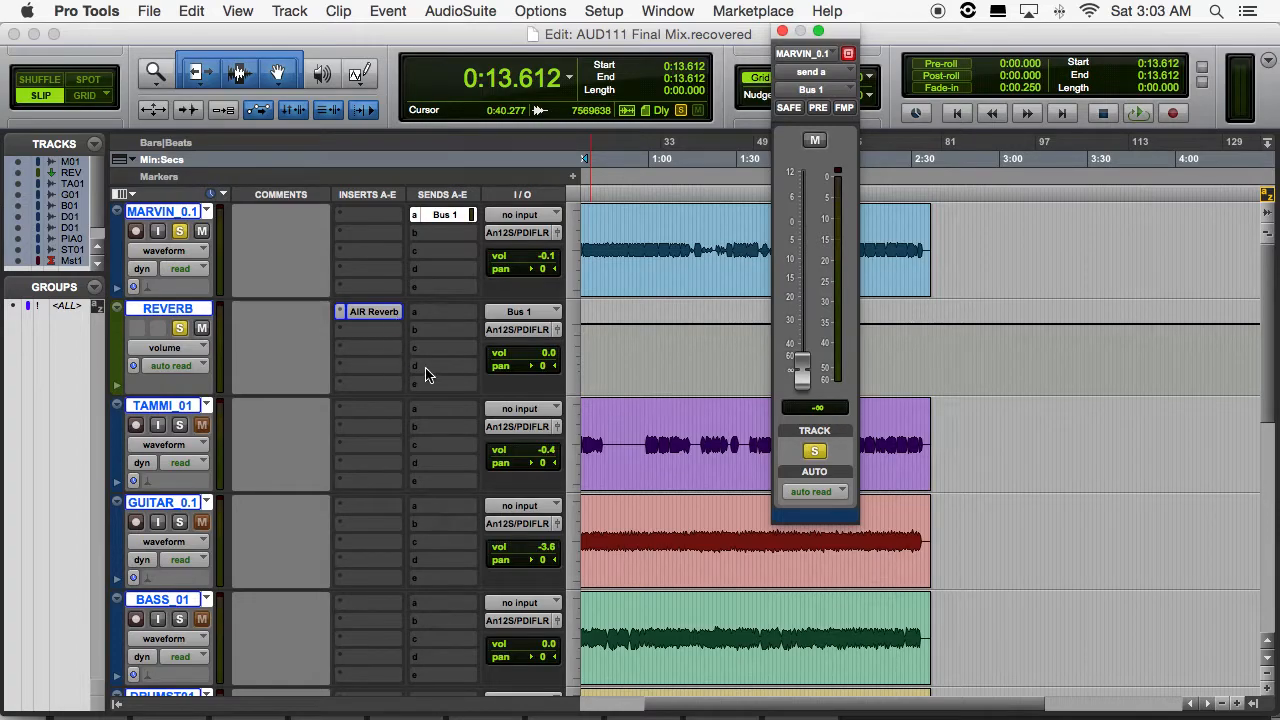
{"action": "left_click", "coordinate": [440, 420]}
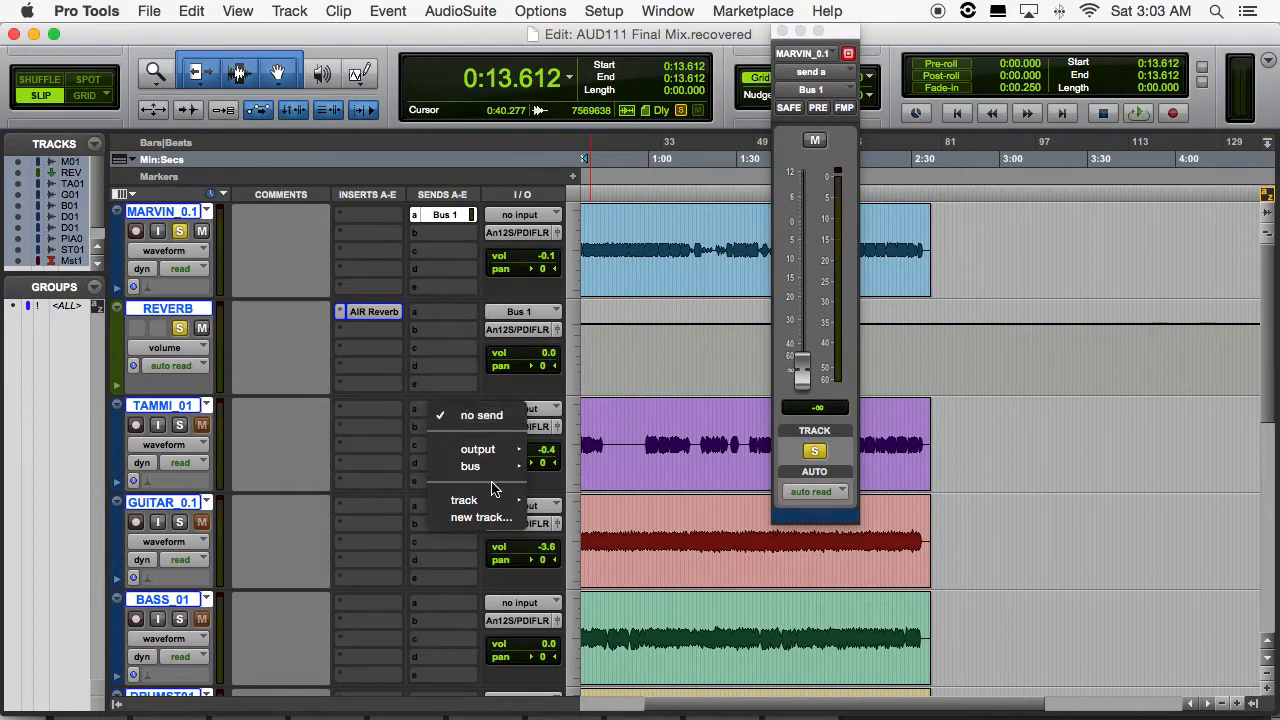
{"action": "mouse_move", "coordinate": [500, 467]}
{"action": "left_click", "coordinate": [603, 327]}
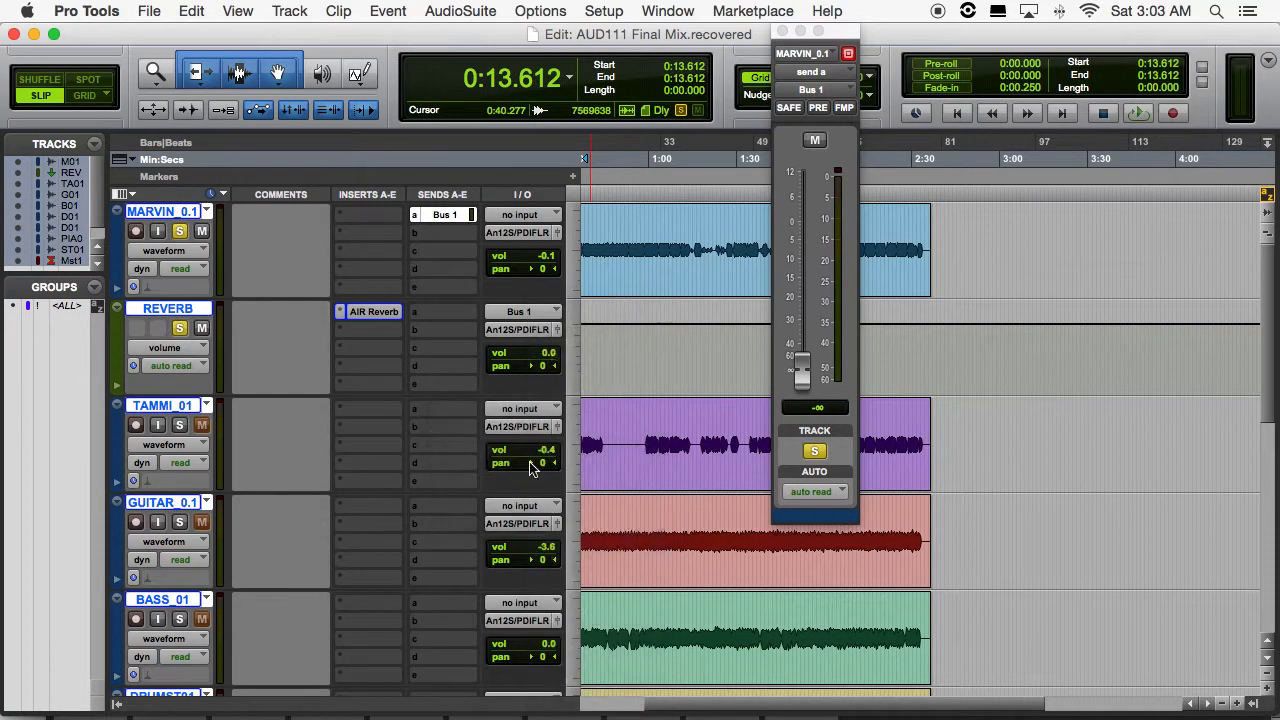
{"action": "left_click", "coordinate": [471, 513]}
{"action": "mouse_move", "coordinate": [490, 563]}
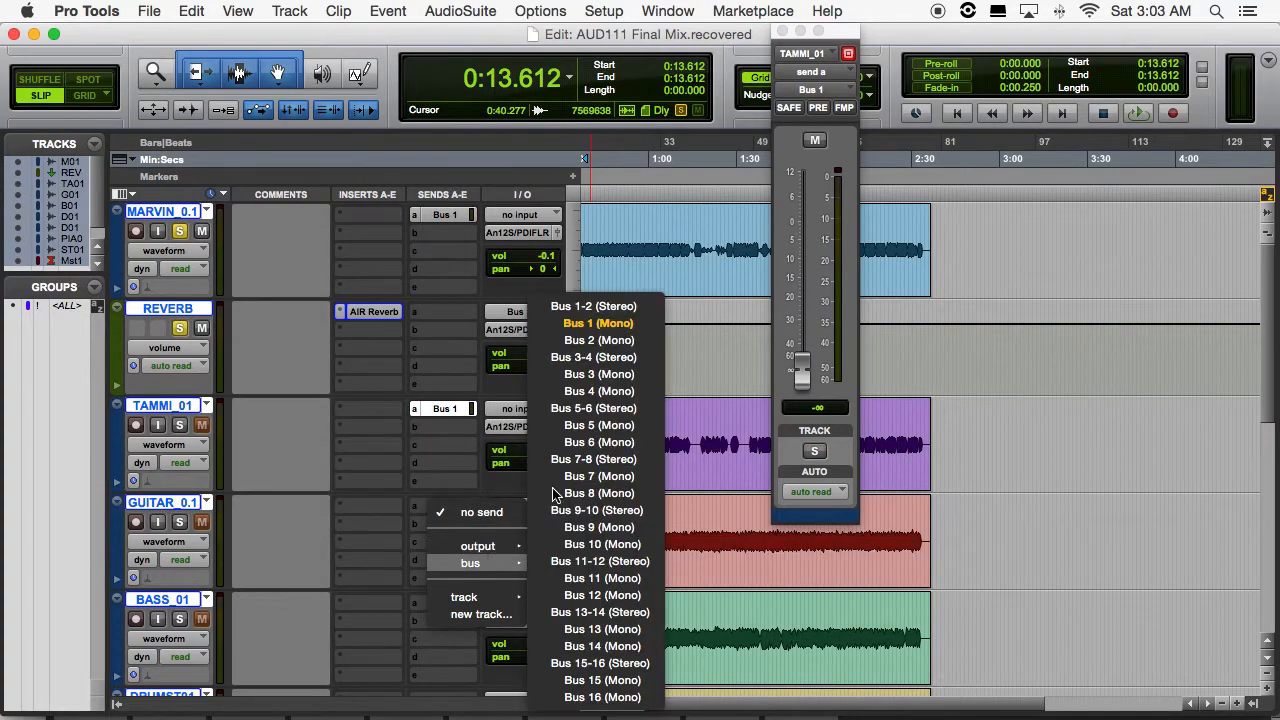
{"action": "left_click", "coordinate": [603, 324]}
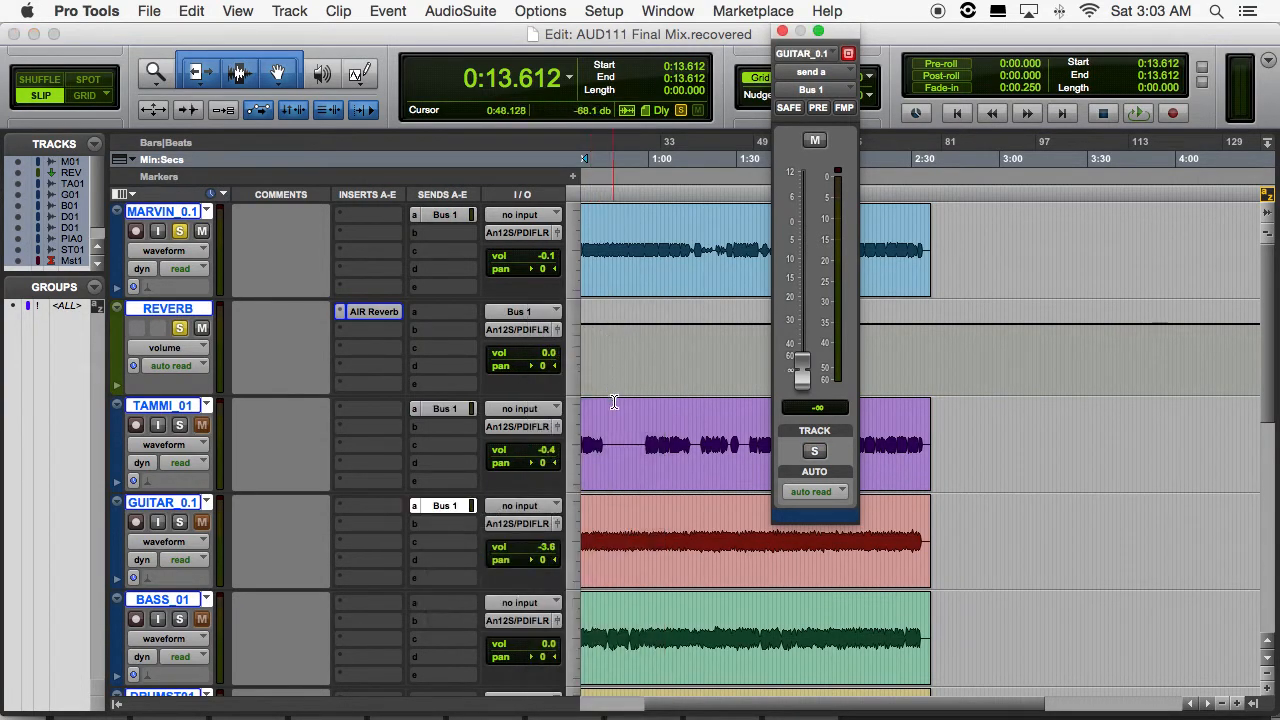
{"action": "left_click", "coordinate": [450, 607]}
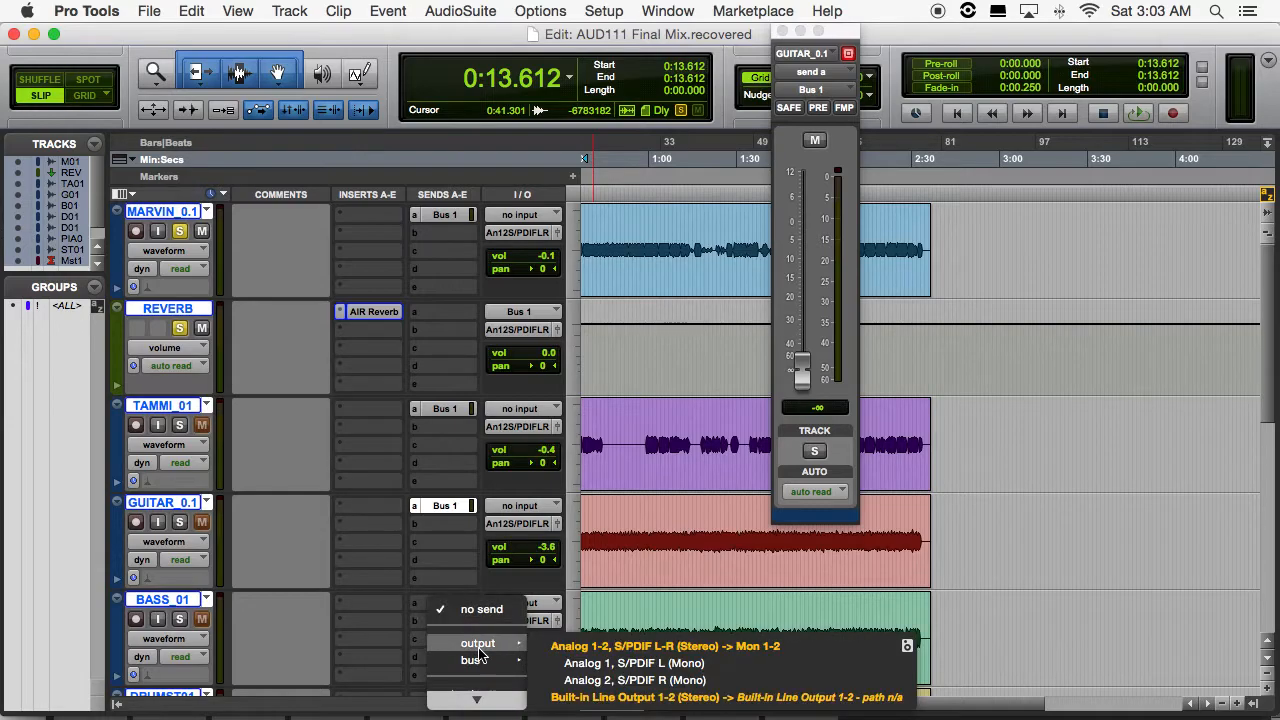
{"action": "mouse_move", "coordinate": [488, 662]}
{"action": "left_click", "coordinate": [600, 323]}
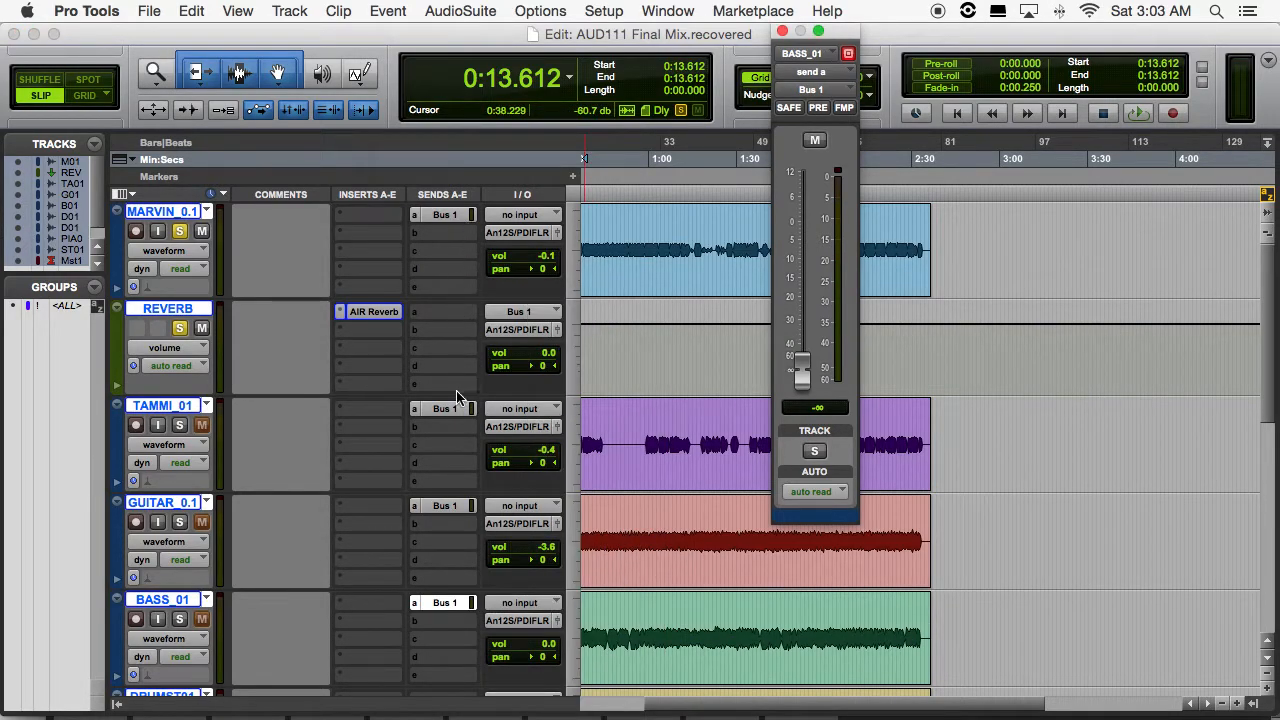
Step: Solo the TAMMI_01, GUITAR_0.1 and BASS_01 tracks and play the session
{"action": "left_click", "coordinate": [178, 424]}
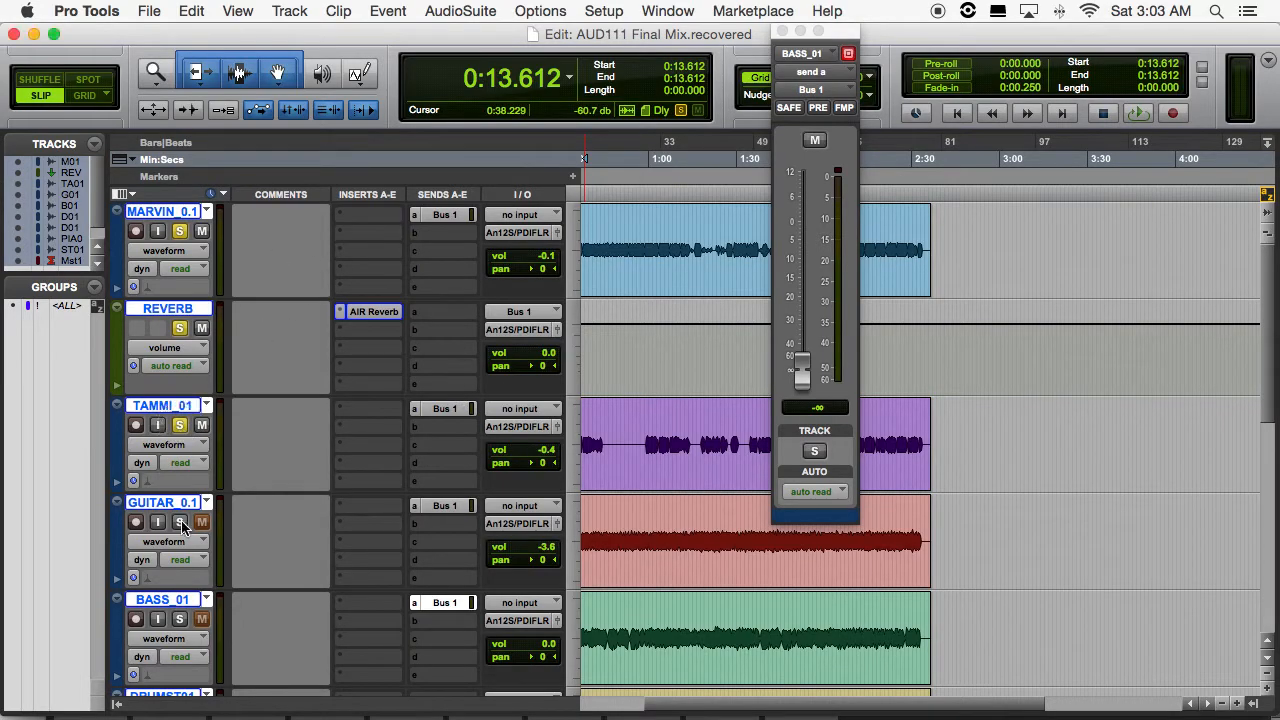
{"action": "left_click", "coordinate": [178, 620]}
{"action": "key", "text": "space"}
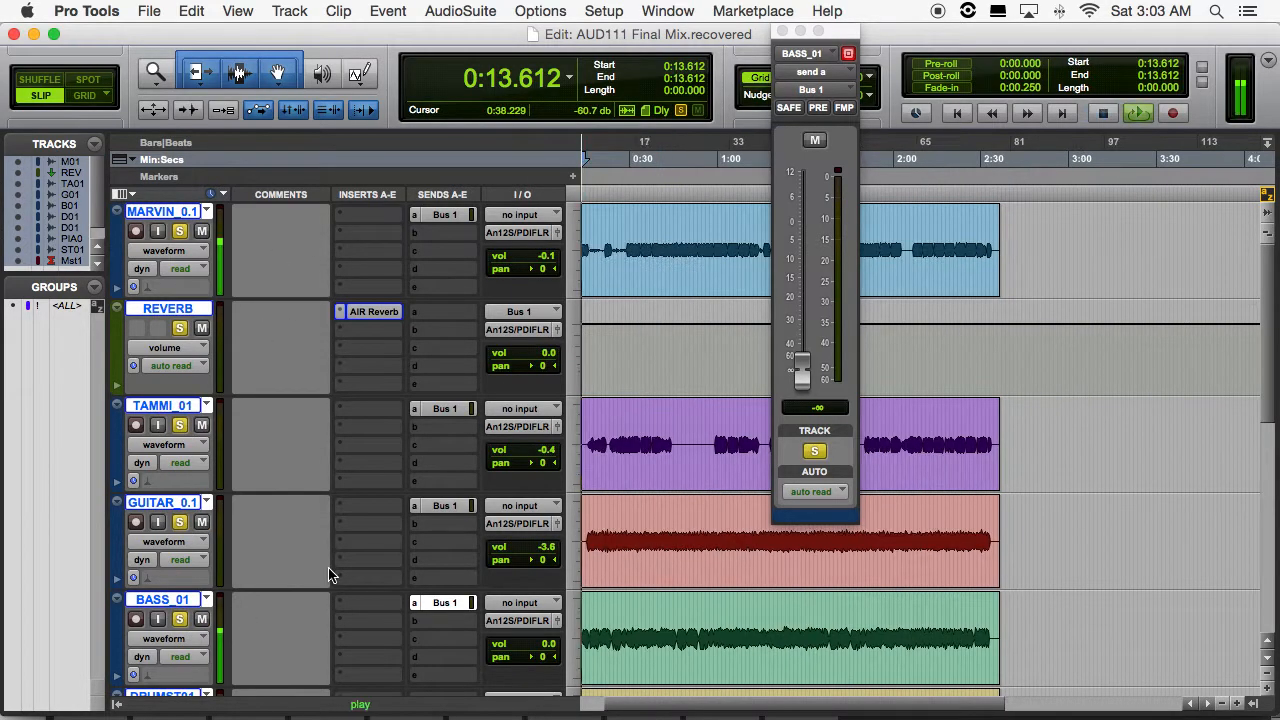
{"action": "scroll", "coordinate": [640, 380], "scroll_direction": "right", "scroll_amount": 2}
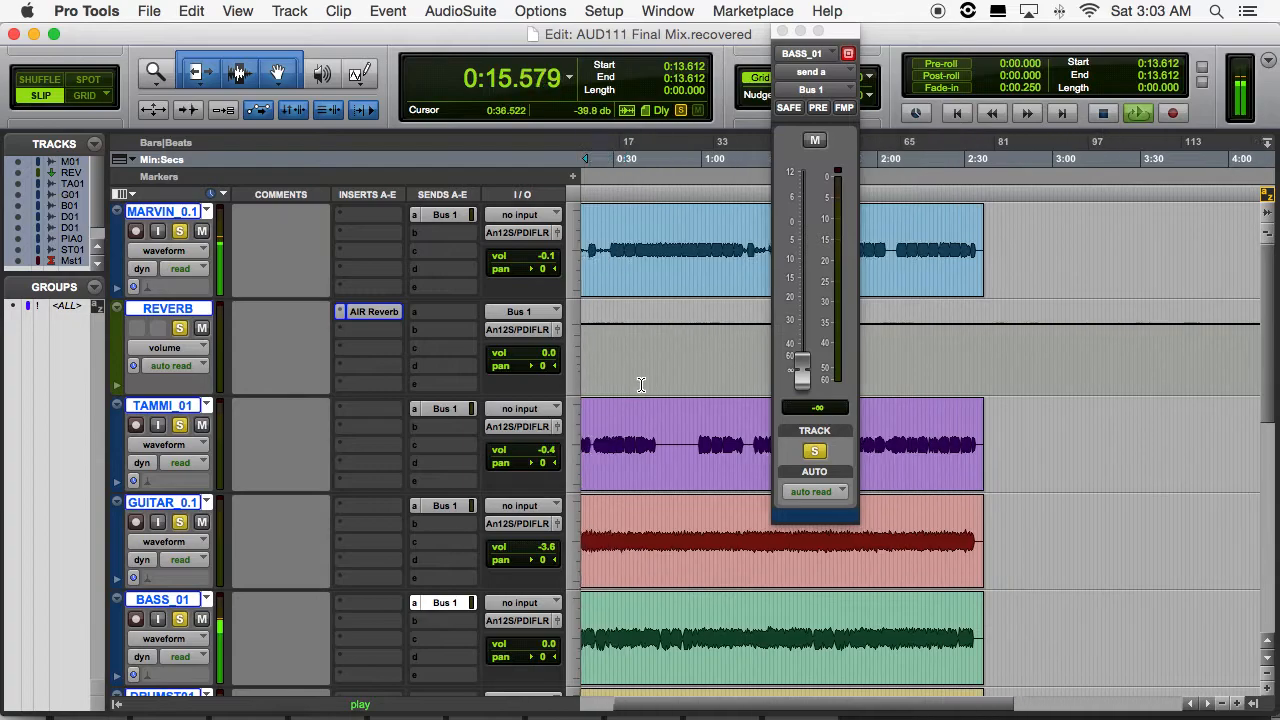
{"action": "scroll", "coordinate": [640, 380], "scroll_direction": "left", "scroll_amount": 4}
Step: Stop playback and set the MARVIN_0.1 track's send a level to -0.6 dB
{"action": "left_click", "coordinate": [445, 215]}
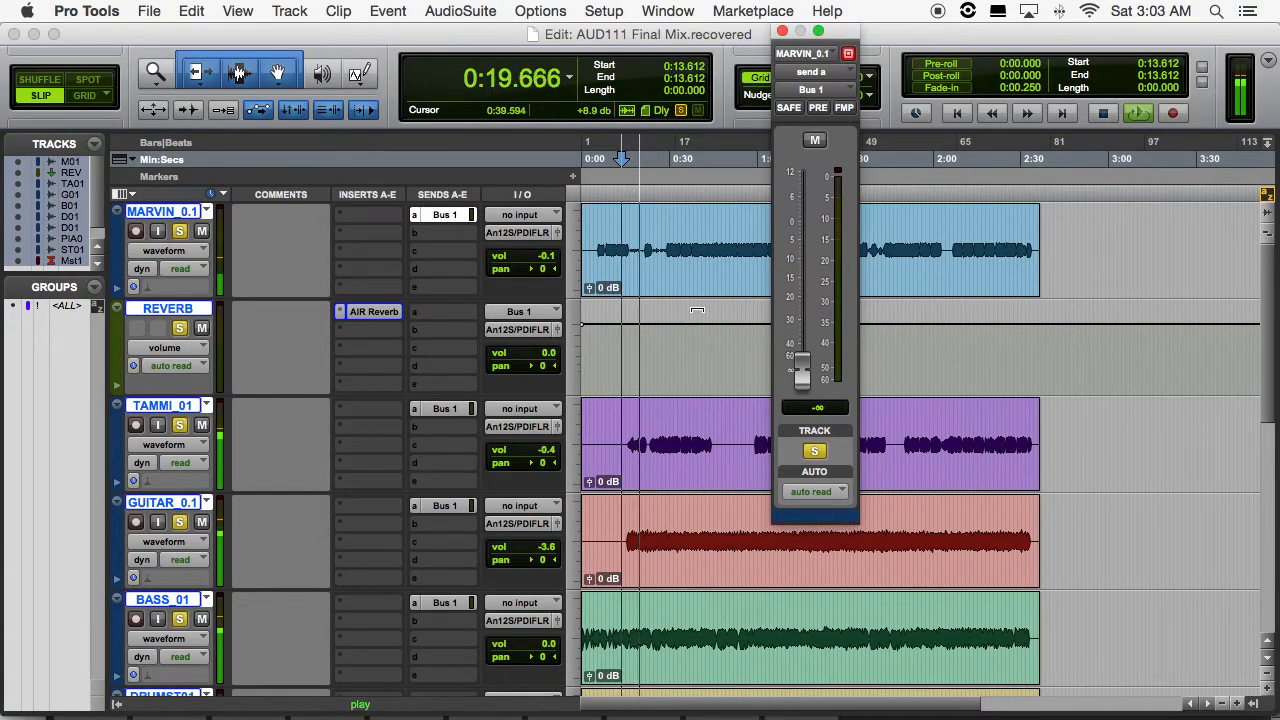
{"action": "scroll", "coordinate": [697, 311], "scroll_direction": "right", "scroll_amount": 5}
{"action": "scroll", "coordinate": [697, 311], "scroll_direction": "left", "scroll_amount": 5}
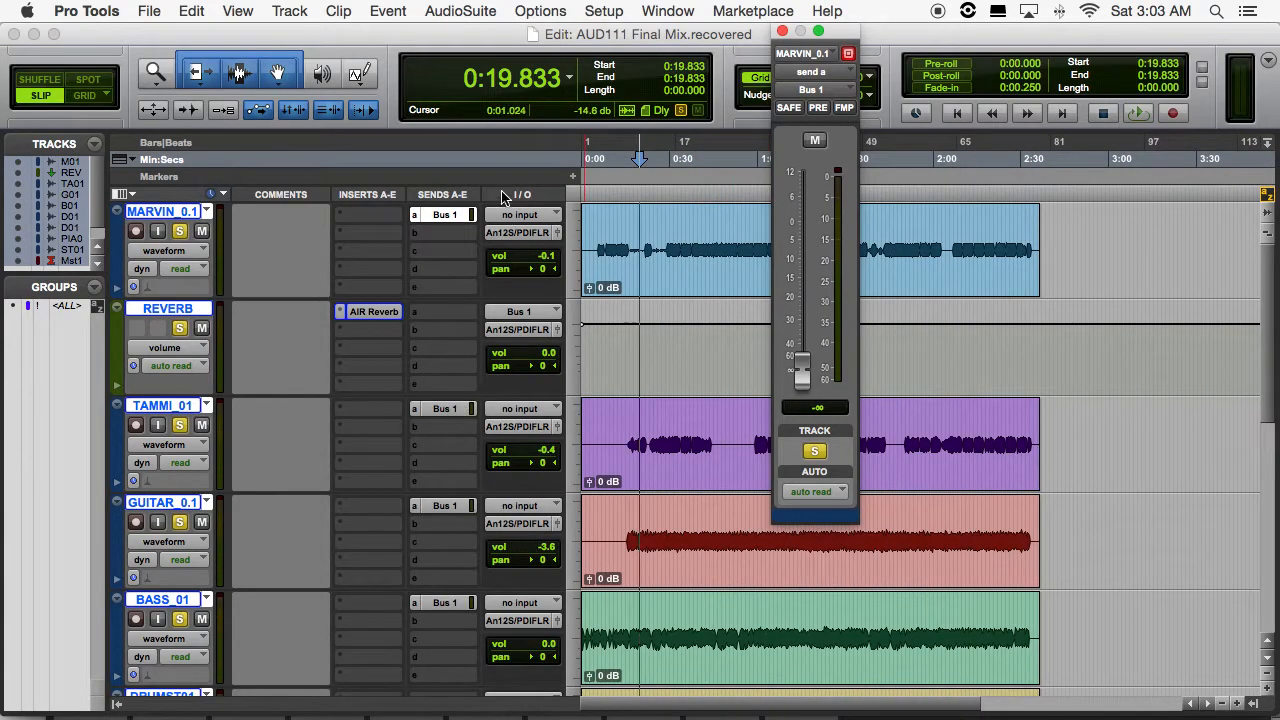
{"action": "left_click", "coordinate": [440, 215]}
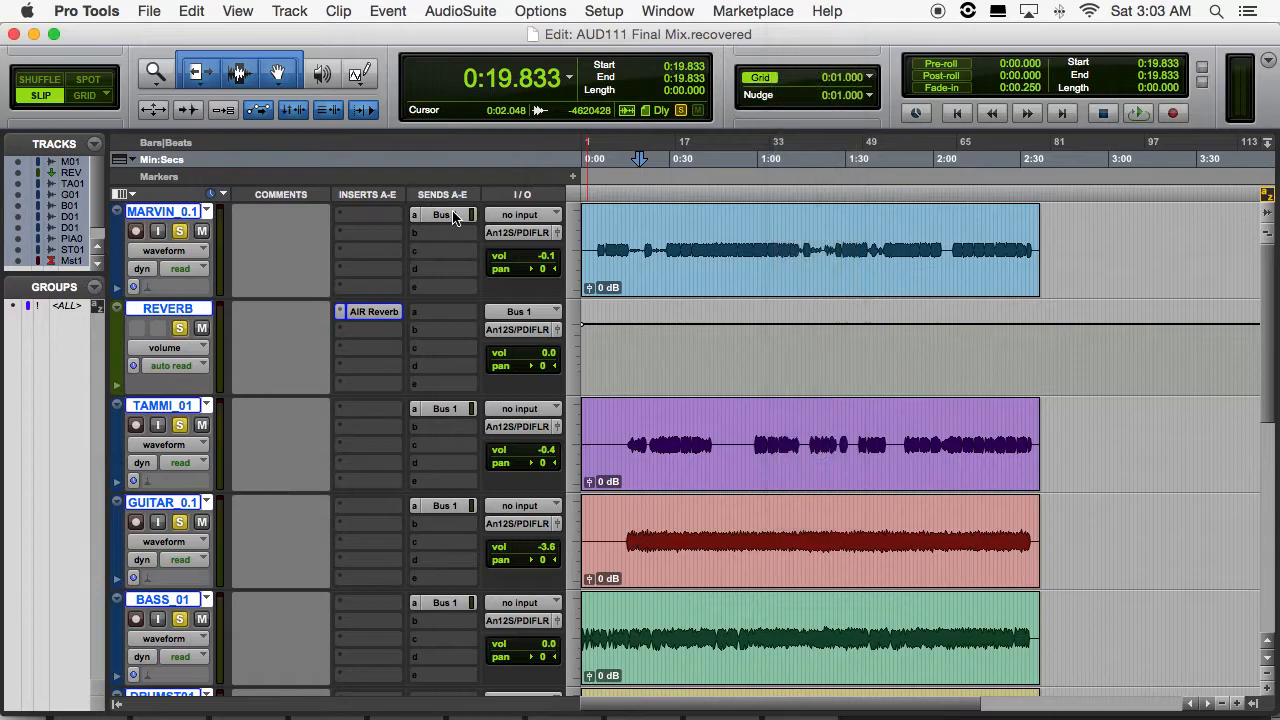
{"action": "left_click", "coordinate": [440, 215]}
{"action": "left_click_drag", "start_coordinate": [808, 372], "coordinate": [807, 231]}
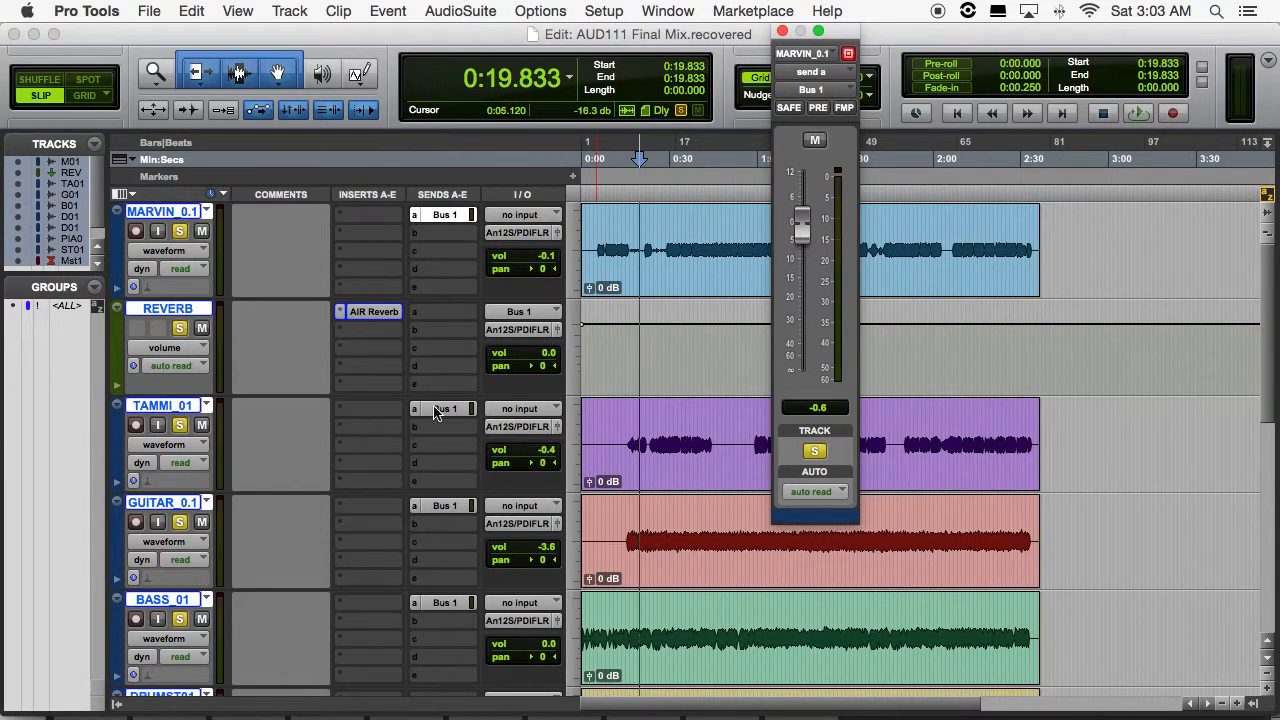
Step: Raise the TAMMI_01 track's send a level from the bottom of its range
{"action": "left_click", "coordinate": [444, 408]}
{"action": "left_click", "coordinate": [450, 412]}
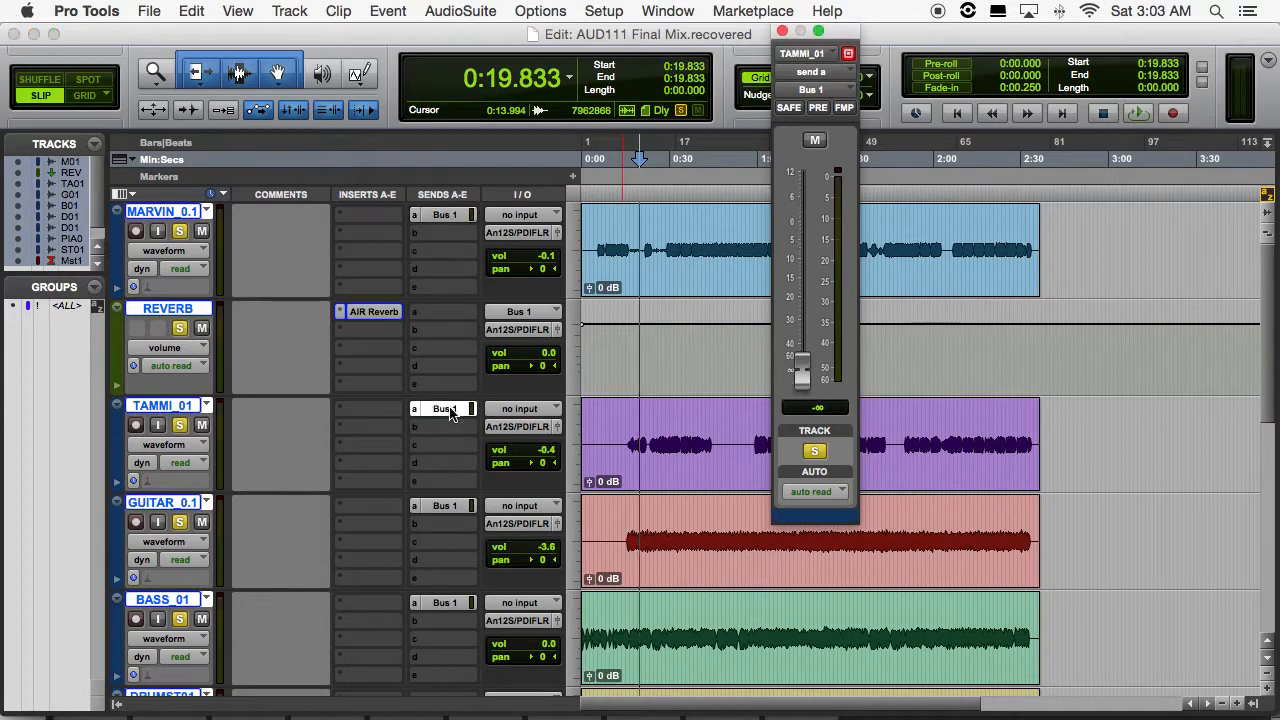
{"action": "left_click_drag", "start_coordinate": [815, 376], "coordinate": [803, 258]}
Step: Set the send a level to -19.8 dB on the GUITAR_0.1 track and -15.6 dB on the BASS_01 track
{"action": "left_click", "coordinate": [449, 507]}
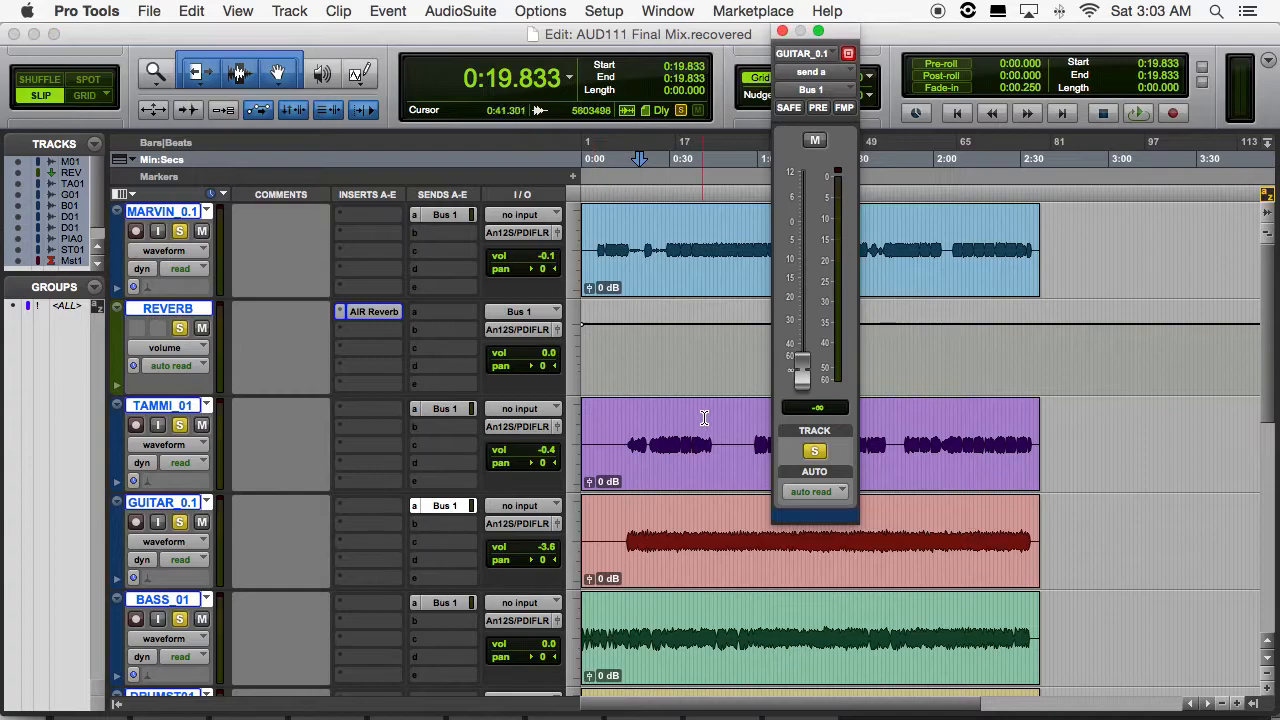
{"action": "left_click_drag", "start_coordinate": [803, 374], "coordinate": [803, 290]}
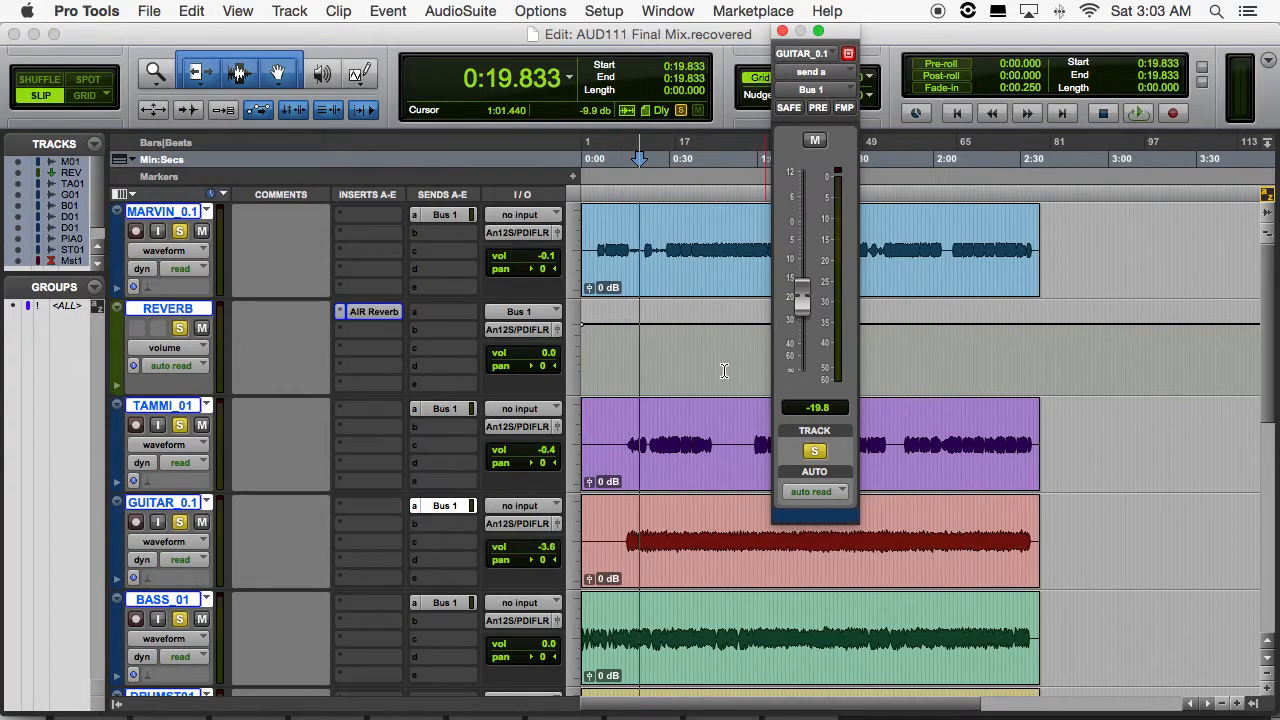
{"action": "left_click", "coordinate": [449, 603]}
{"action": "left_click_drag", "start_coordinate": [801, 372], "coordinate": [803, 284]}
Step: Play the session in passages to hear the four soloed tracks feeding the shared reverb
{"action": "key", "text": "space"}
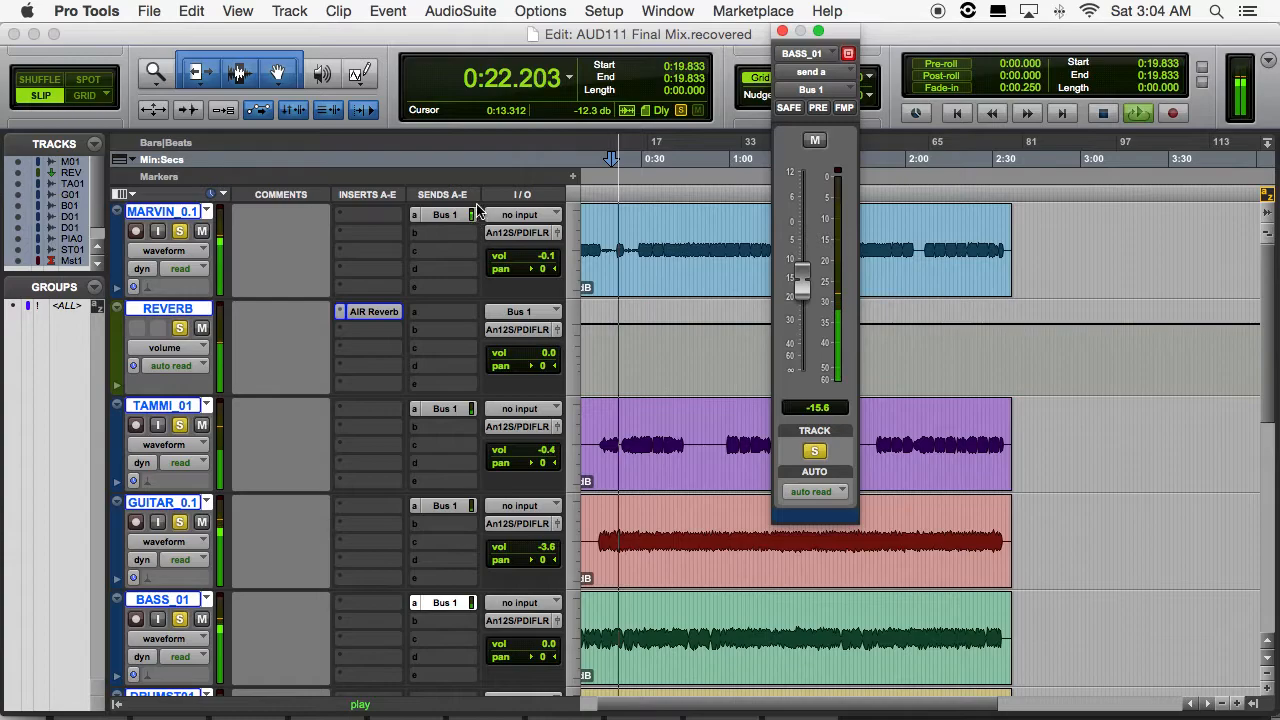
{"action": "key", "text": "space"}
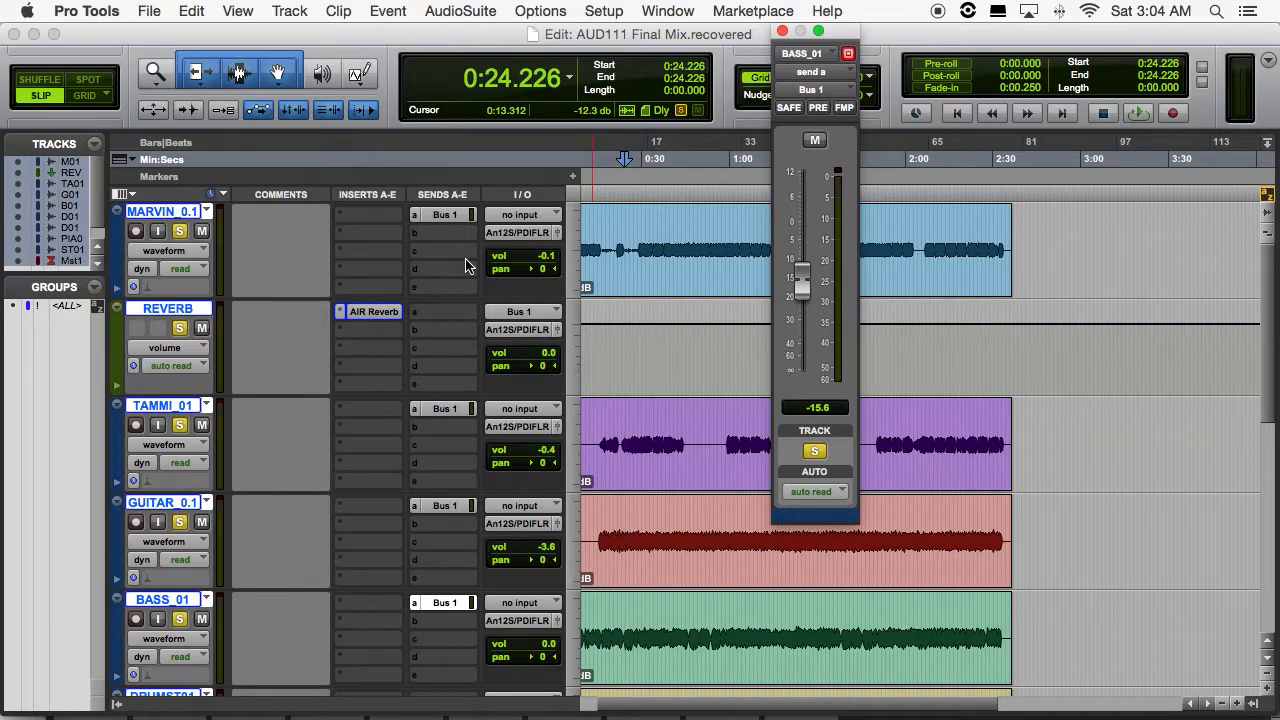
{"action": "key", "text": "space"}
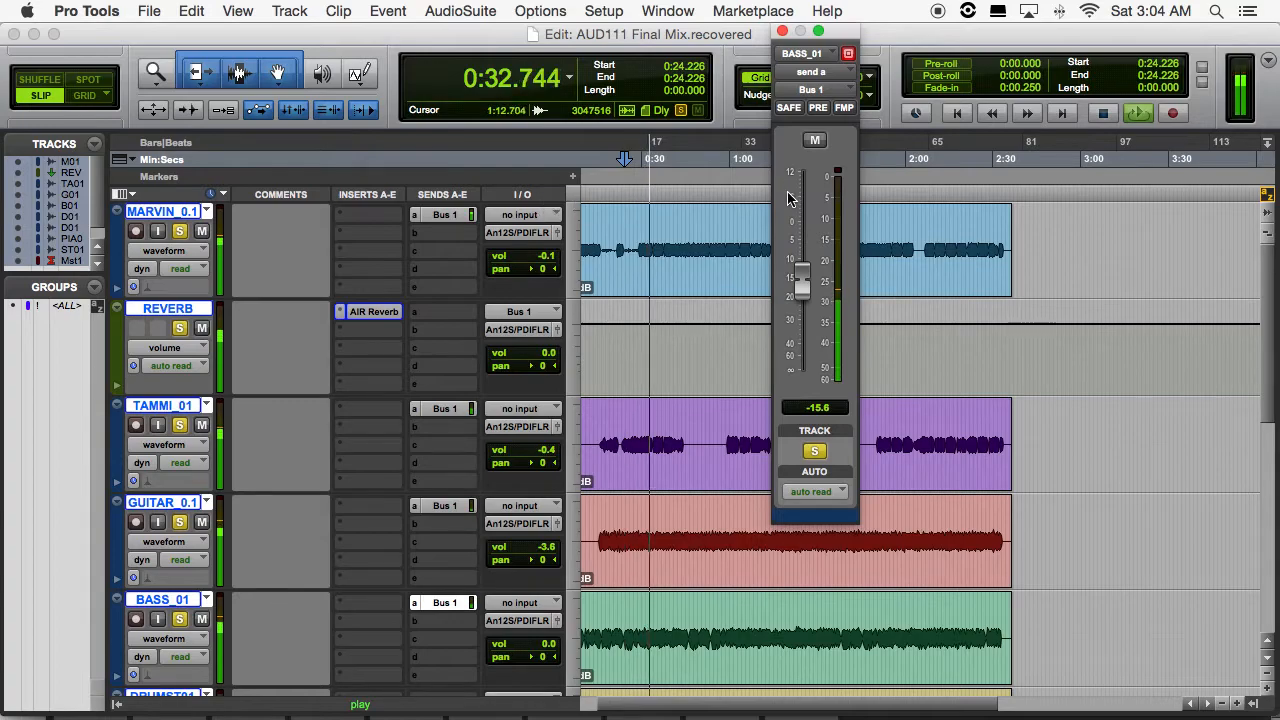
{"action": "key", "text": "space"}
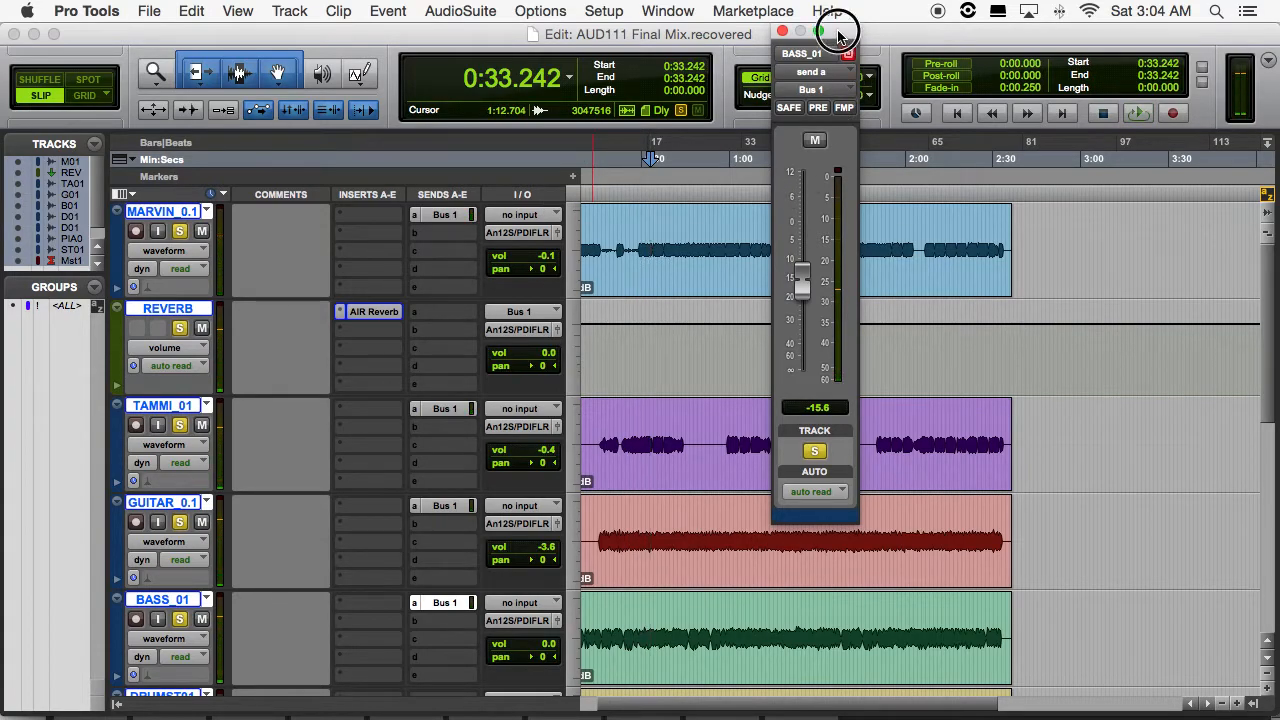
Step: Show an automation lane below MARVIN_0.1, set it to the Bus 1 (snd a) level, and close the BASS_01 send window
{"action": "left_click_drag", "start_coordinate": [835, 32], "coordinate": [955, 38]}
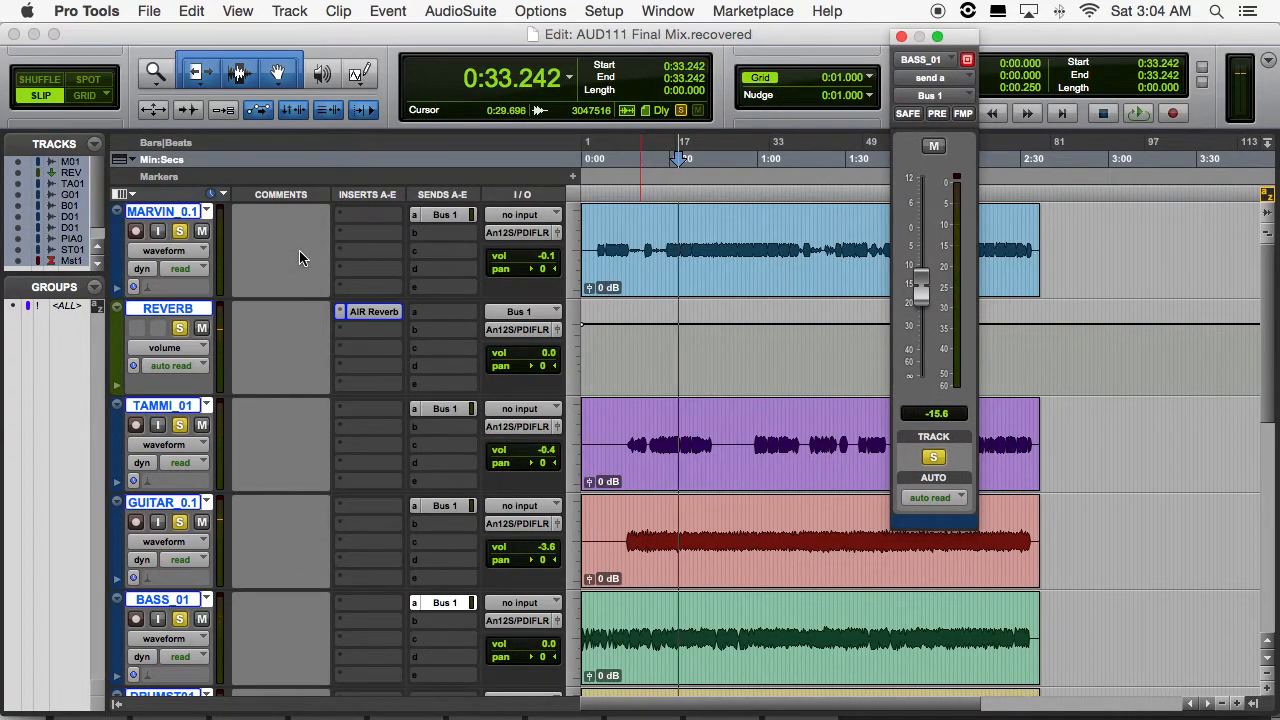
{"action": "left_click", "coordinate": [117, 294]}
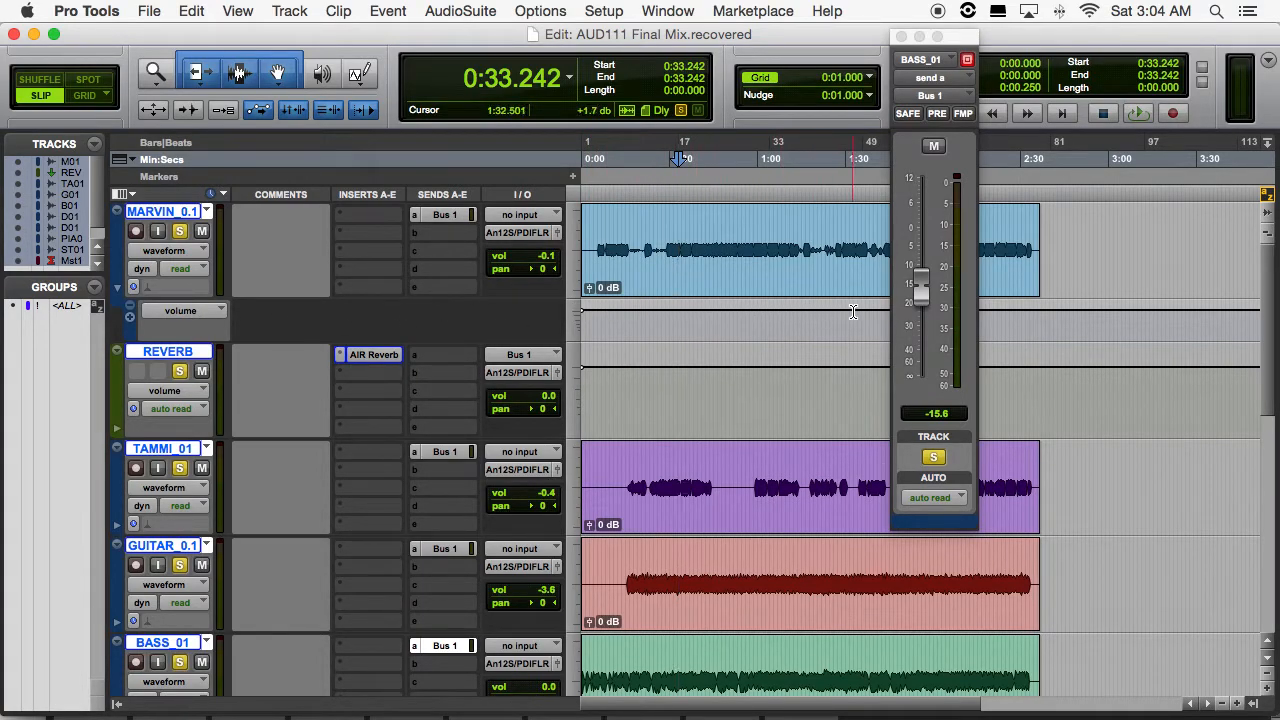
{"action": "left_click", "coordinate": [901, 37]}
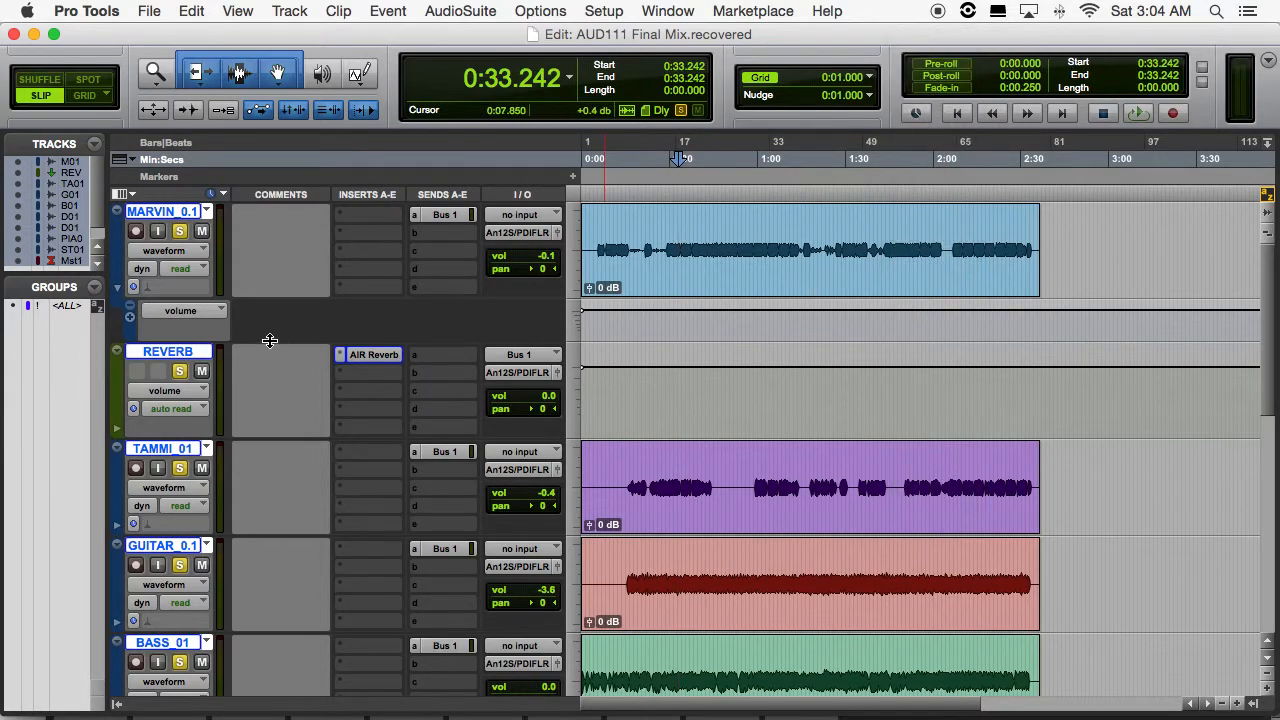
{"action": "left_click", "coordinate": [223, 321]}
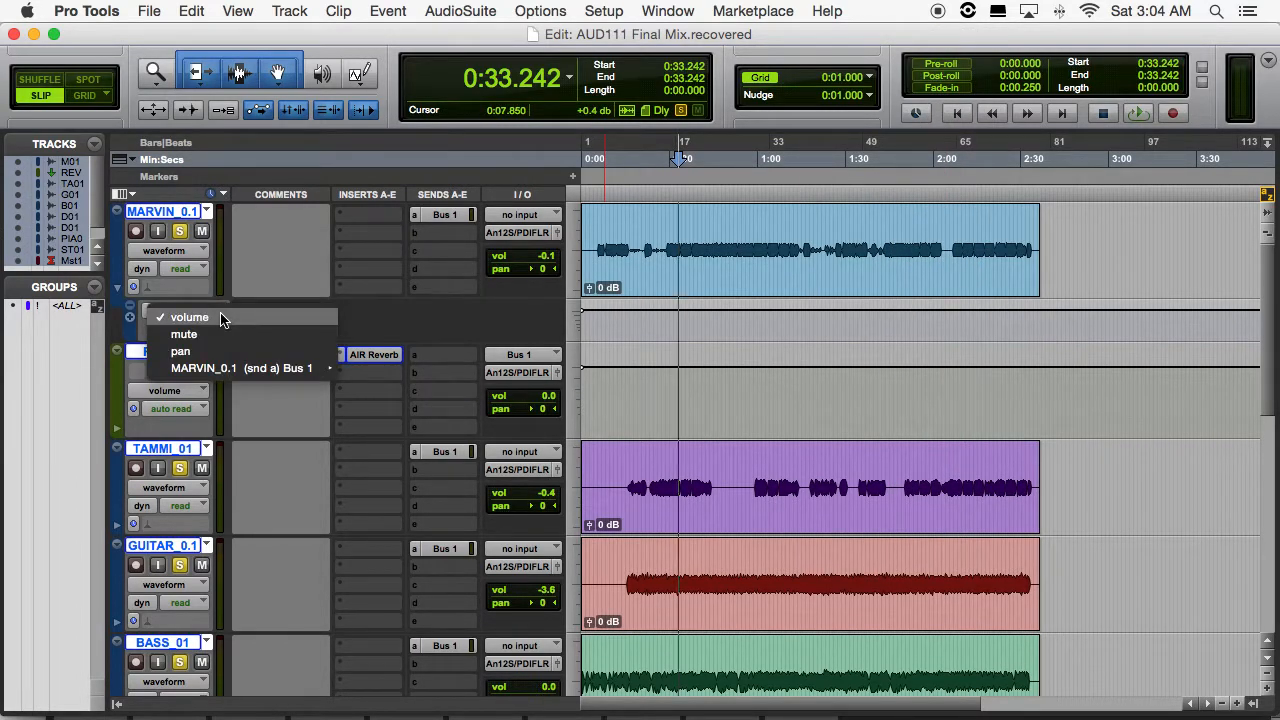
{"action": "mouse_move", "coordinate": [248, 370]}
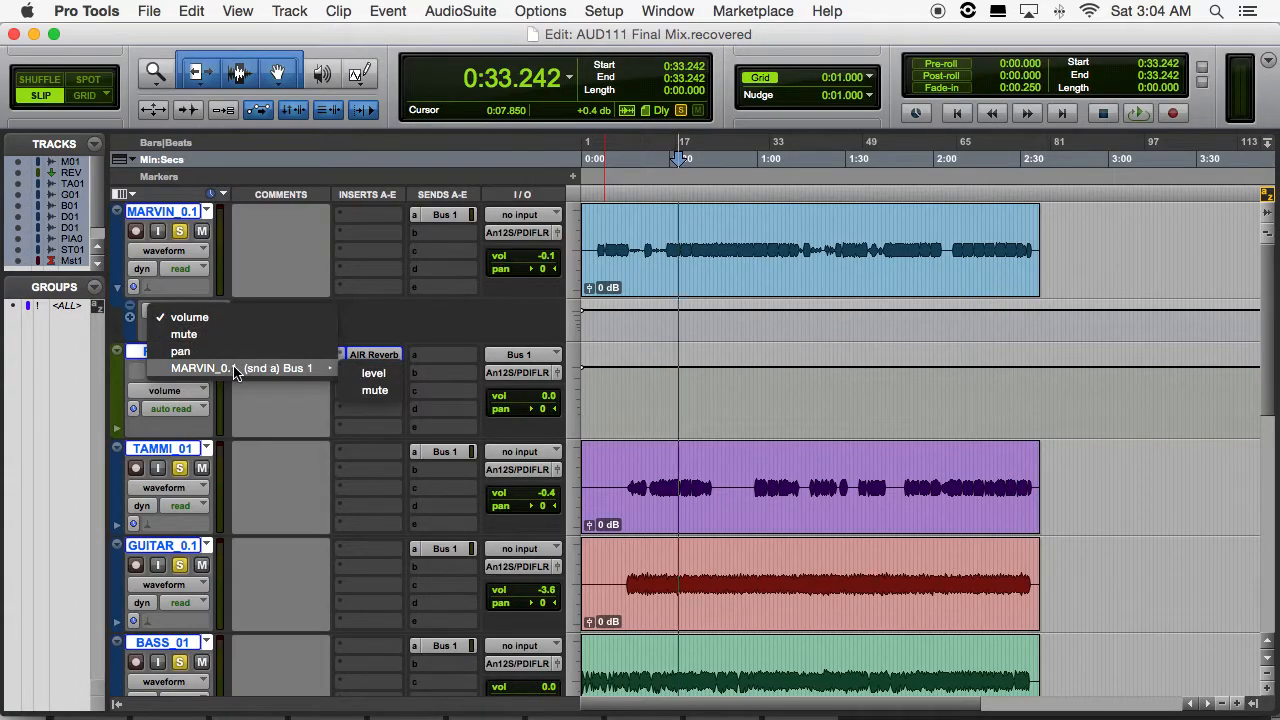
{"action": "left_click", "coordinate": [373, 373]}
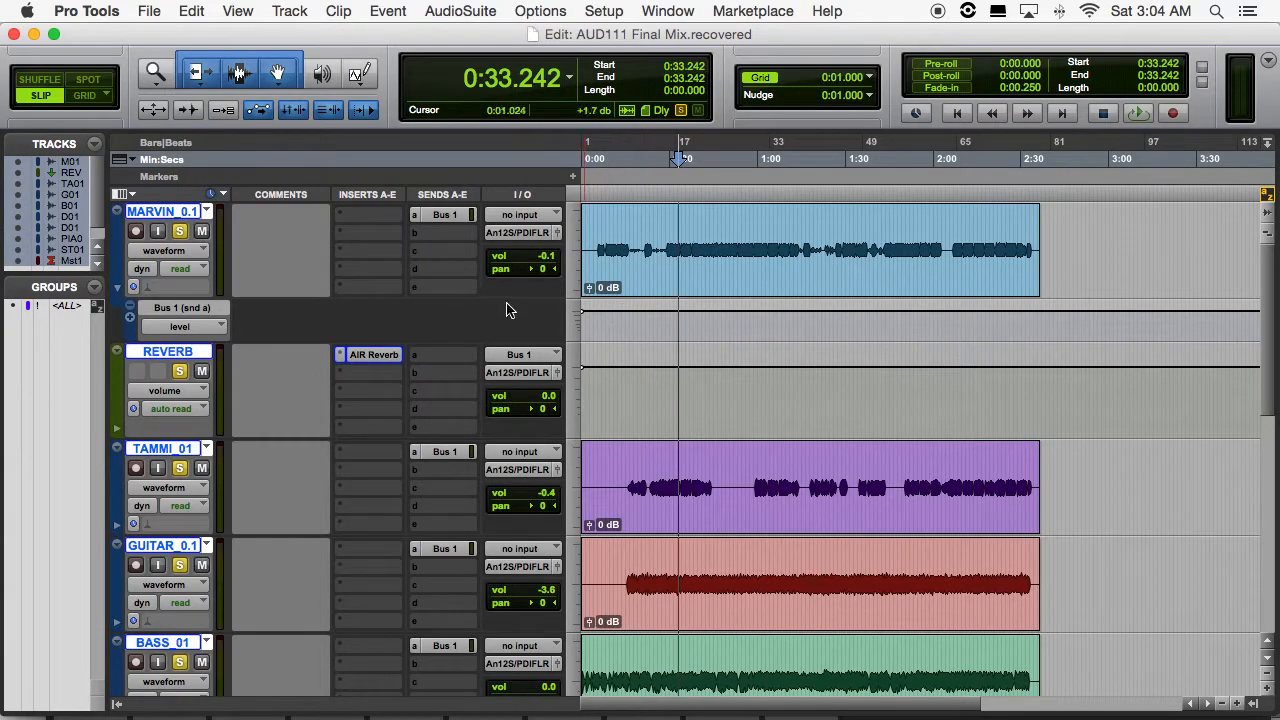
Step: Raise the MARVIN_0.1 track's send a level to +5.8 dB during playback, stop, and set it to +0.2 dB
{"action": "left_click", "coordinate": [445, 215]}
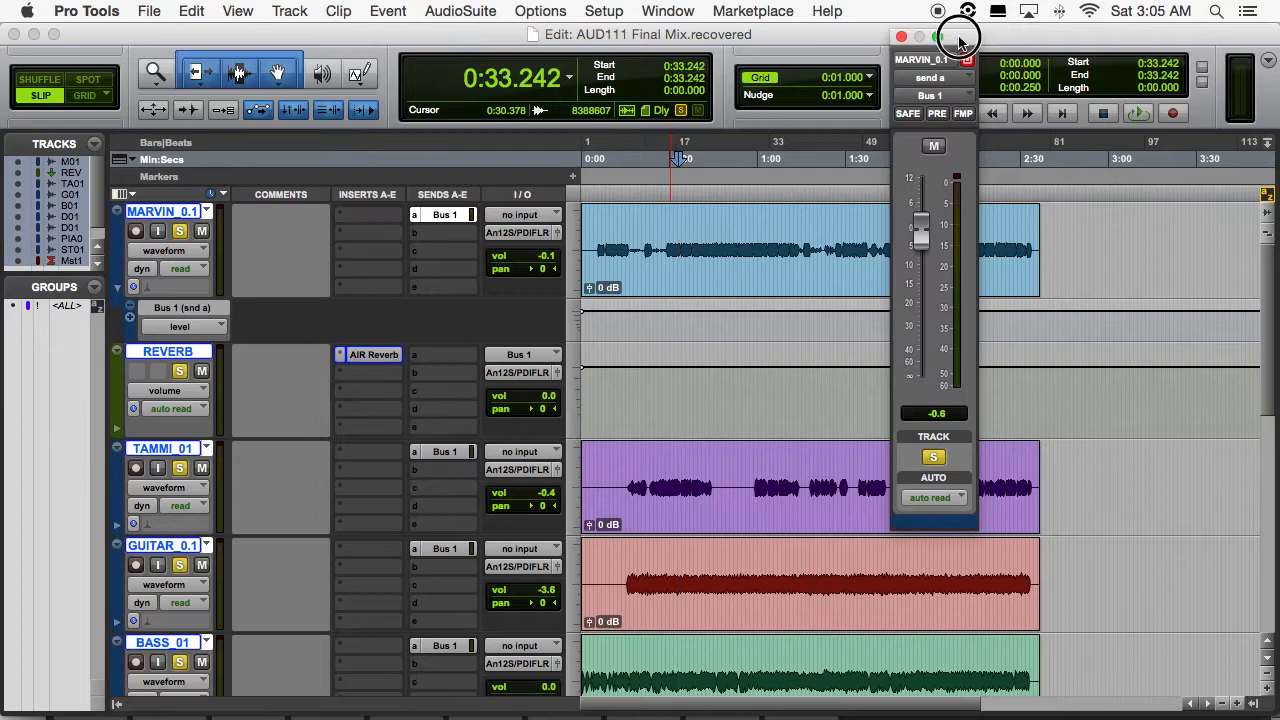
{"action": "left_click_drag", "start_coordinate": [958, 40], "coordinate": [953, 80]}
{"action": "left_click", "coordinate": [1136, 113]}
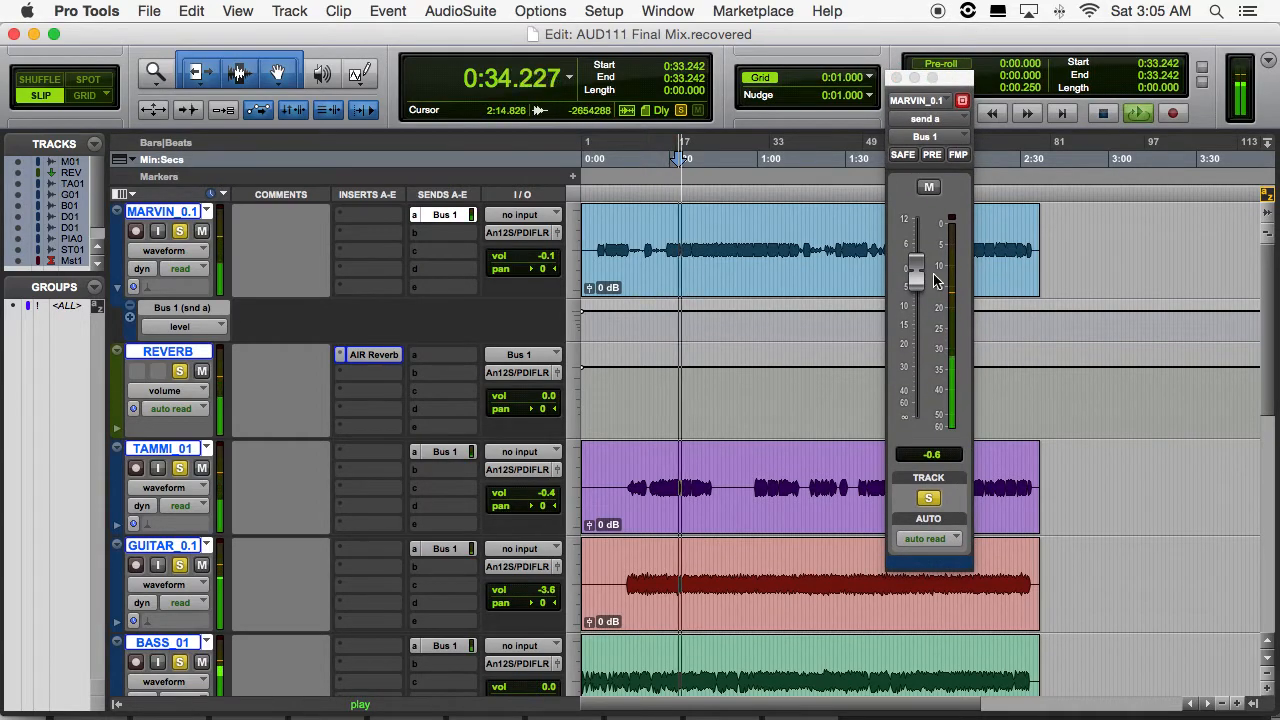
{"action": "mouse_move", "coordinate": [918, 272]}
{"action": "left_mouse_down"}
{"action": "mouse_move", "coordinate": [922, 392]}
{"action": "mouse_move", "coordinate": [930, 260]}
{"action": "left_mouse_up"}
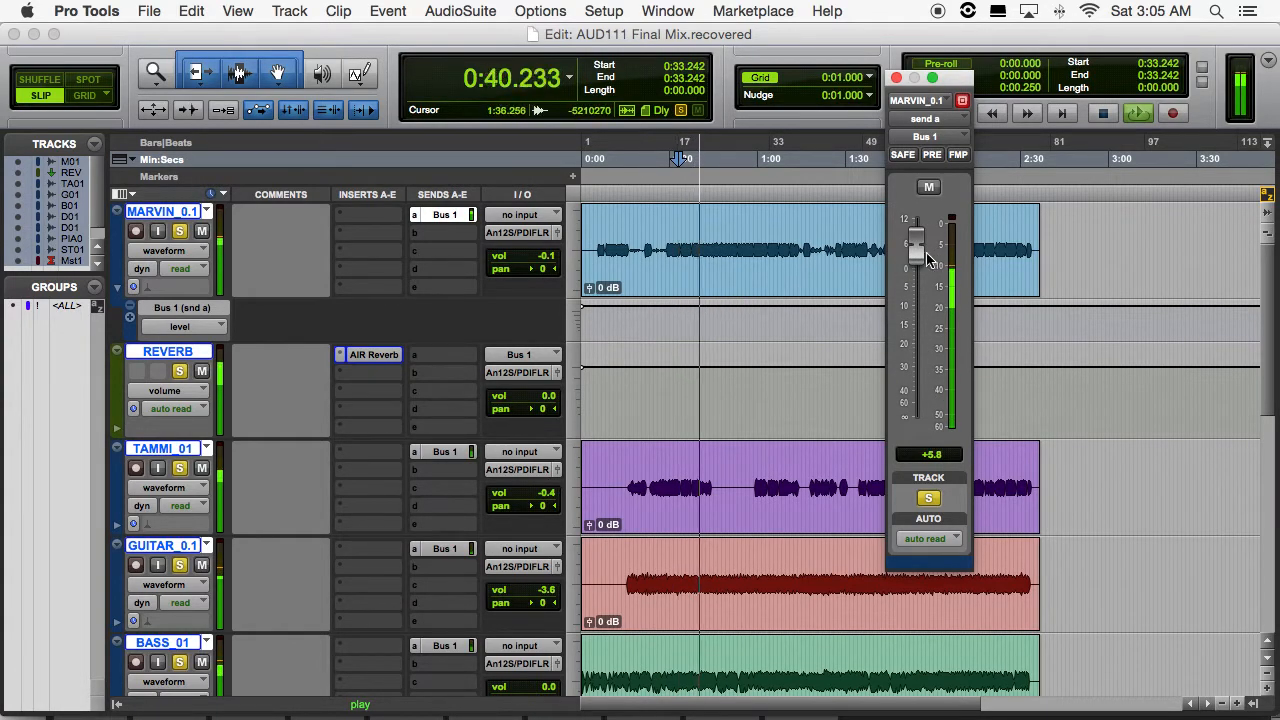
{"action": "key", "text": "space"}
{"action": "left_click_drag", "start_coordinate": [919, 250], "coordinate": [921, 273]}
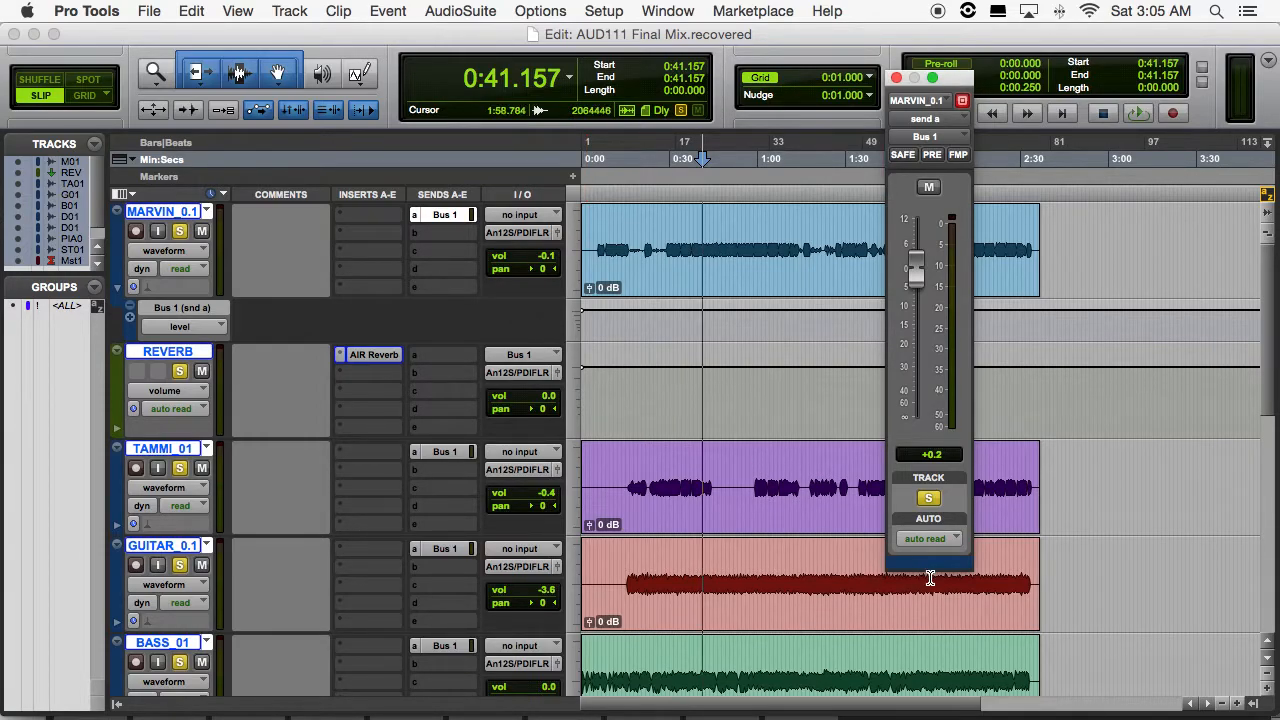
Step: Record MARVIN_0.1's send a level automation in write mode from about 0:41 to 0:59, moving the send fader up and down
{"action": "left_click", "coordinate": [935, 542]}
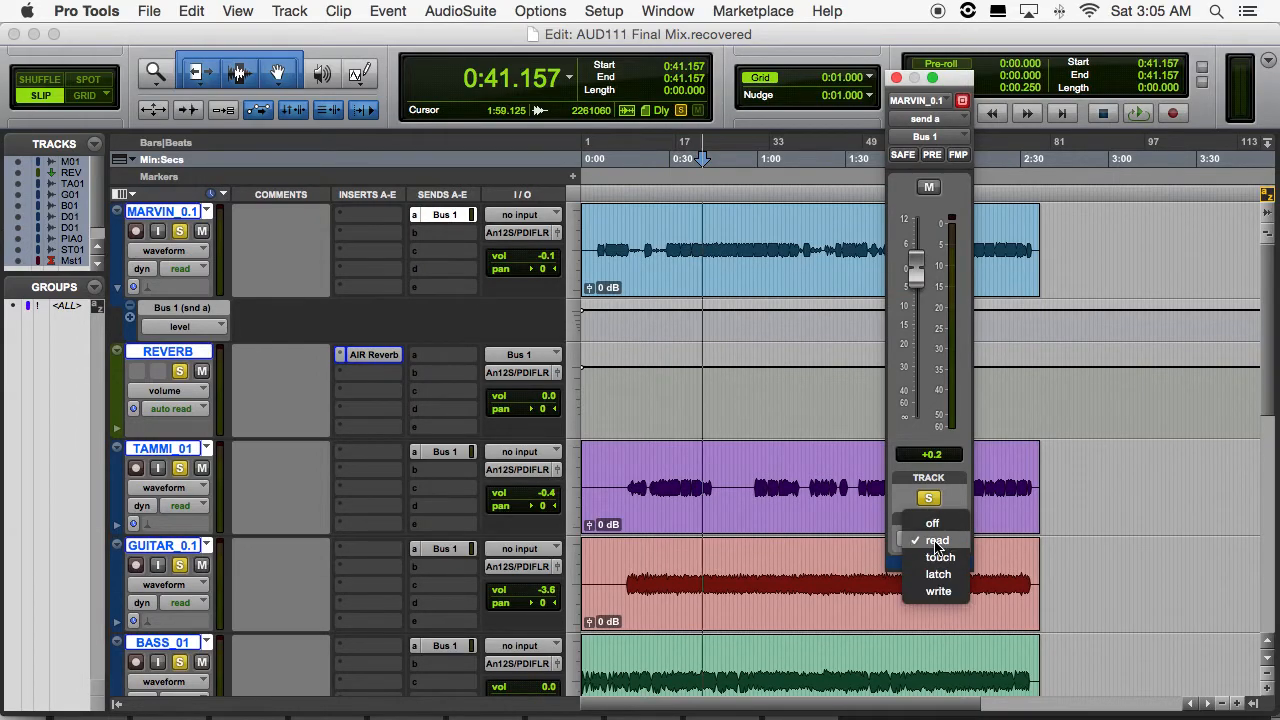
{"action": "left_click", "coordinate": [937, 591]}
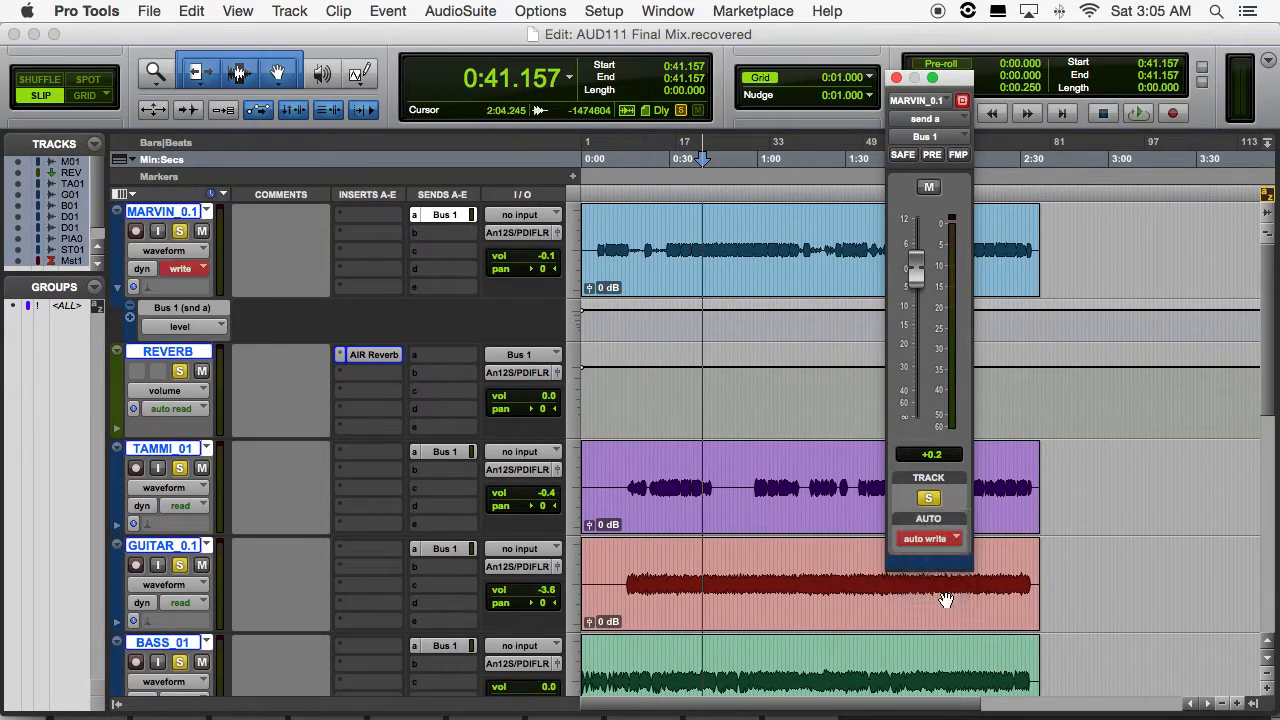
{"action": "left_click", "coordinate": [1139, 113]}
{"action": "left_click_drag", "start_coordinate": [916, 279], "coordinate": [930, 462]}
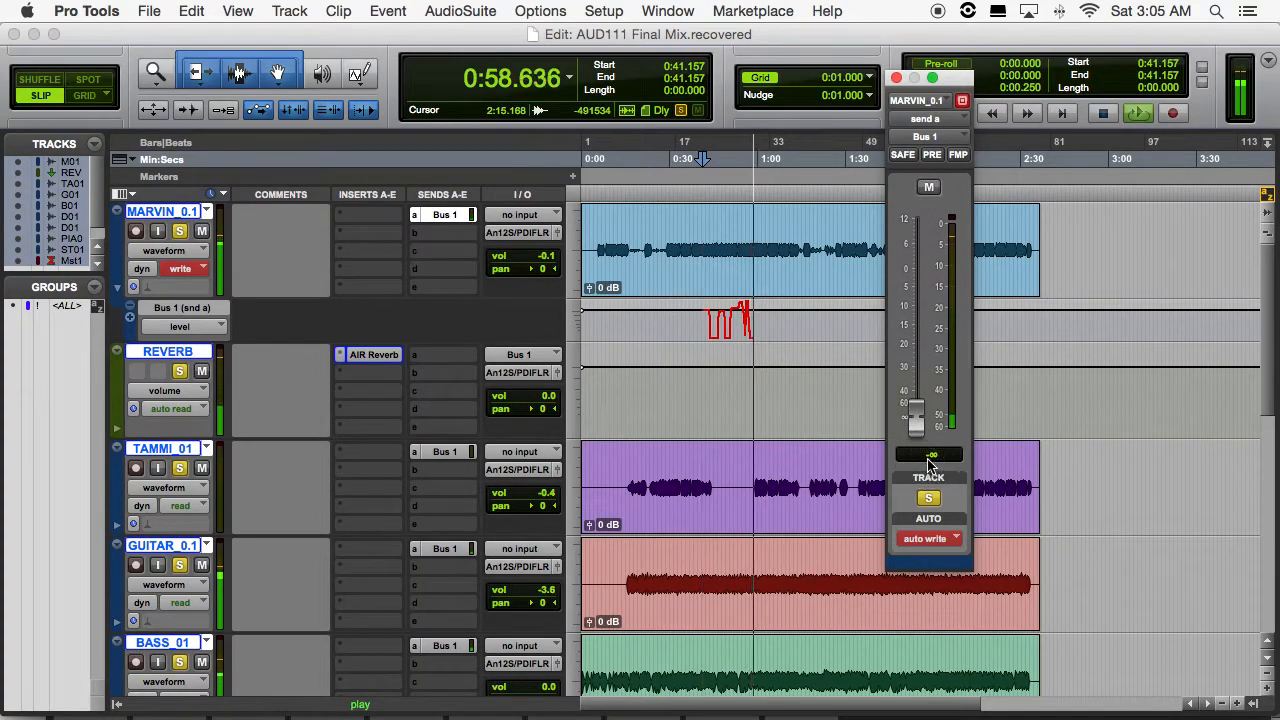
{"action": "key", "text": "space"}
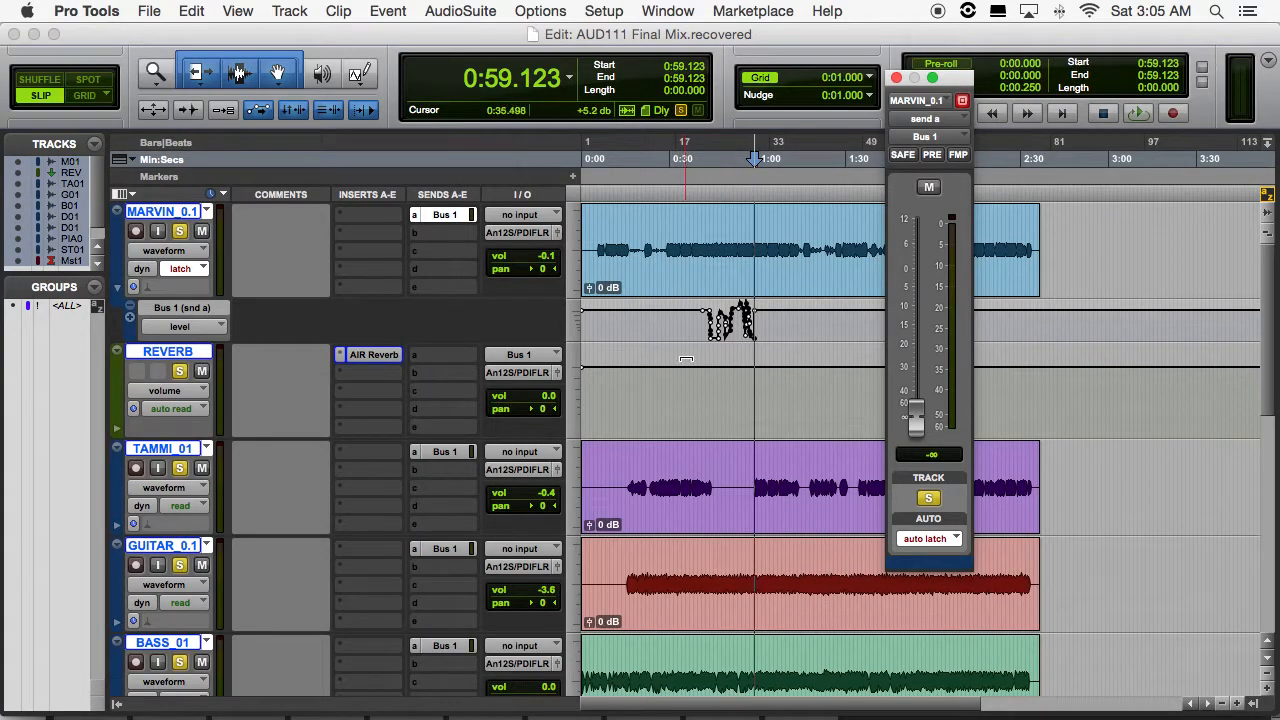
Step: Draw a triangle-wave level pattern with the Pencil on MARVIN_0.1's Bus 1 send automation lane from about 0:15 to 1:29
{"action": "left_click", "coordinate": [358, 75]}
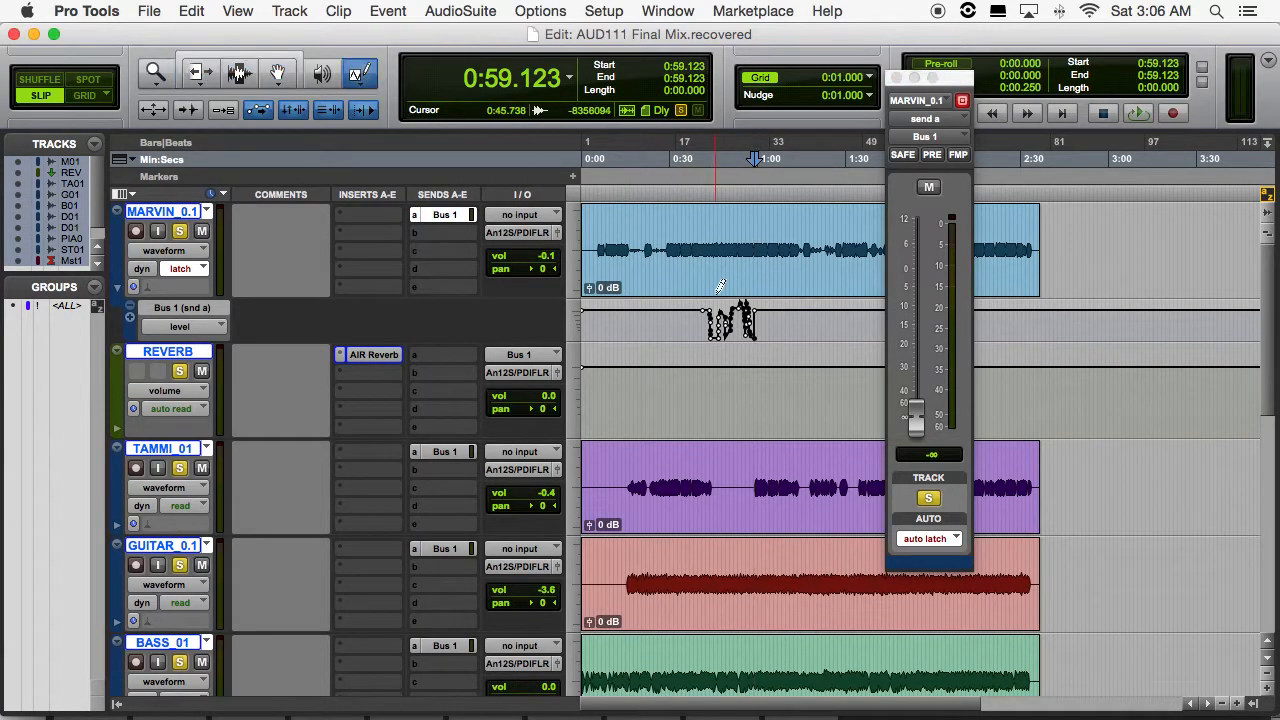
{"action": "mouse_move", "coordinate": [651, 308]}
{"action": "left_mouse_down"}
{"action": "mouse_move", "coordinate": [712, 328]}
{"action": "mouse_move", "coordinate": [777, 329]}
{"action": "mouse_move", "coordinate": [837, 306]}
{"action": "mouse_move", "coordinate": [848, 320]}
{"action": "left_mouse_up"}
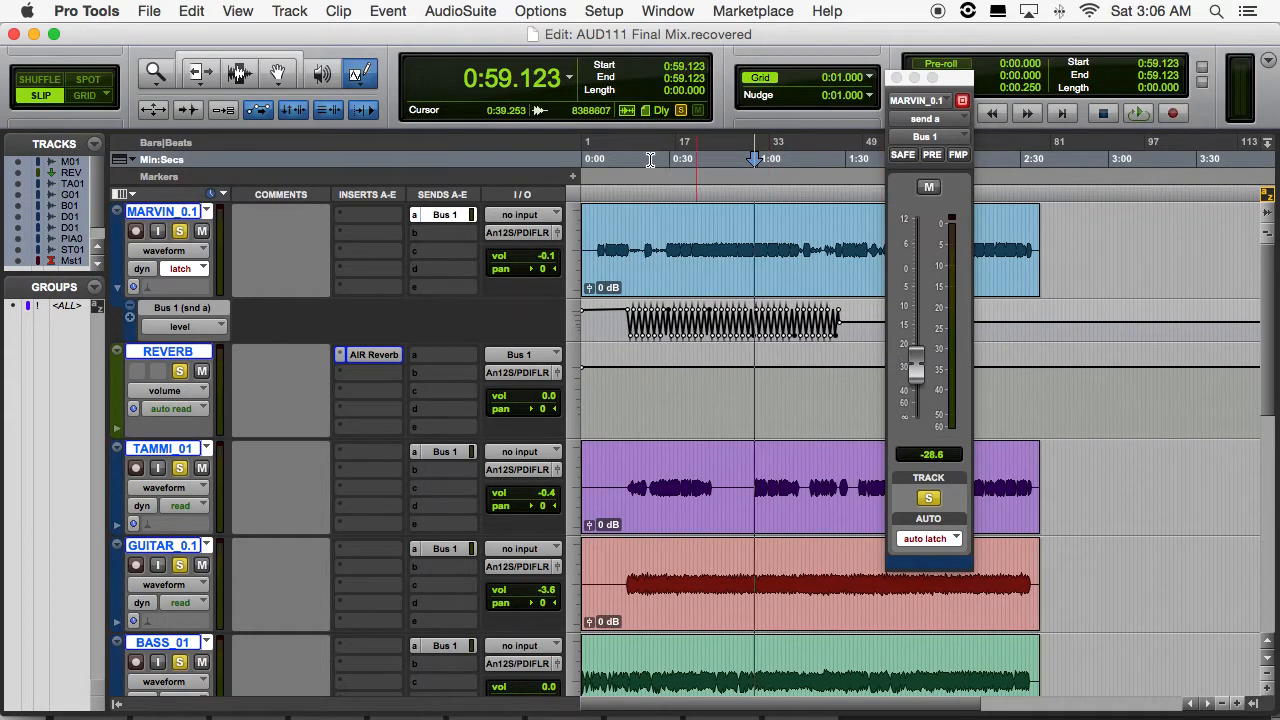
Step: Draw a wavy Free Hand level curve over MARVIN_0.1's Bus 1 send automation, ending at about 1:28
{"action": "left_click", "coordinate": [362, 88]}
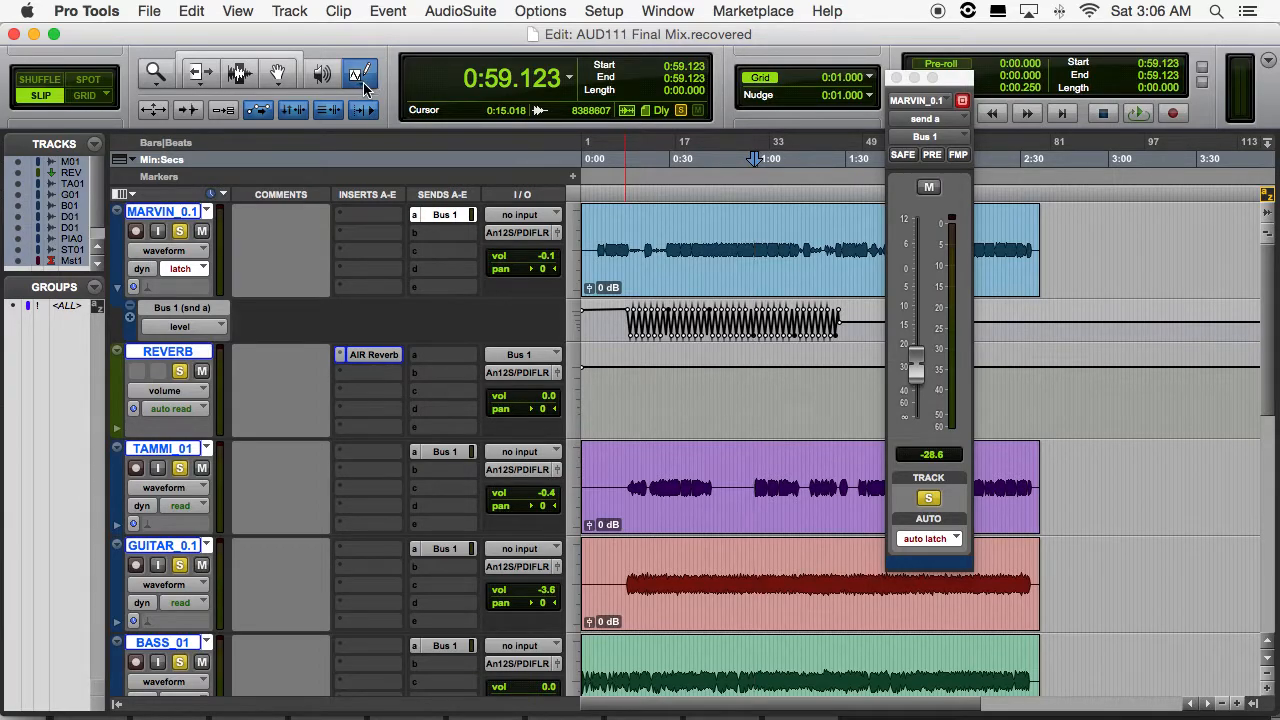
{"action": "left_click", "coordinate": [362, 84]}
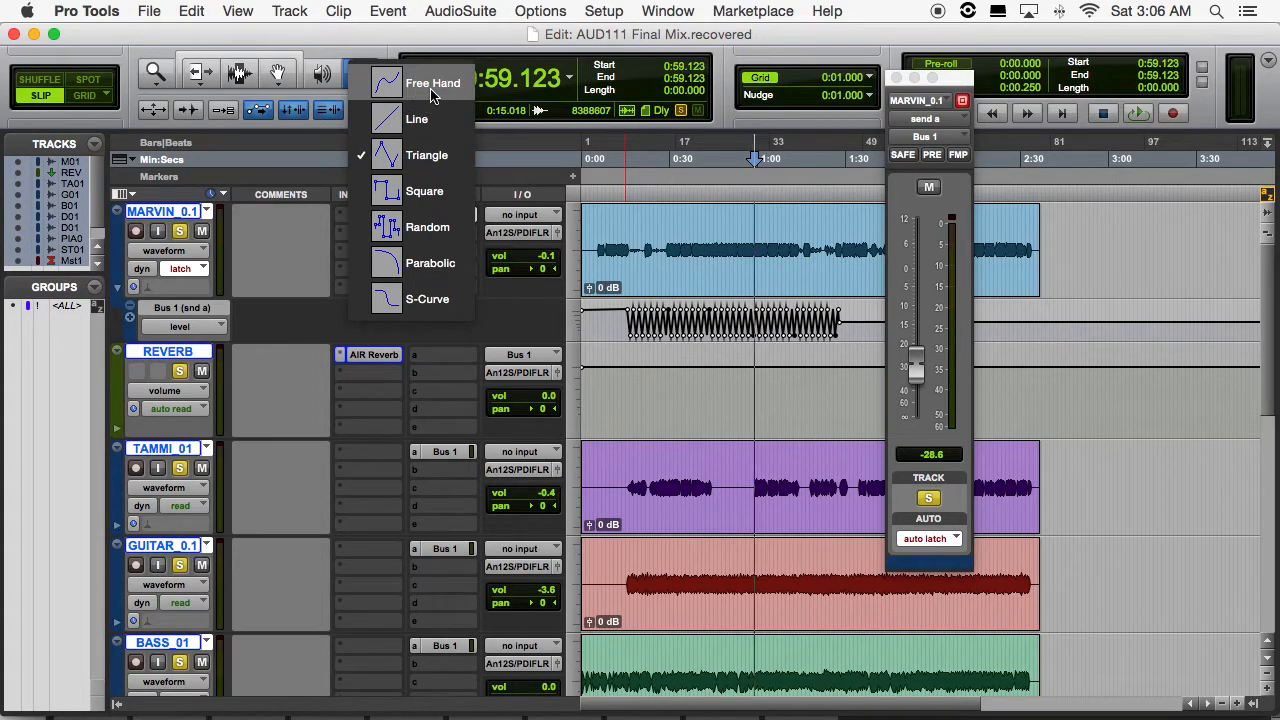
{"action": "left_click", "coordinate": [432, 88]}
{"action": "mouse_move", "coordinate": [612, 312]}
{"action": "left_mouse_down"}
{"action": "mouse_move", "coordinate": [656, 328]}
{"action": "mouse_move", "coordinate": [710, 312]}
{"action": "mouse_move", "coordinate": [776, 333]}
{"action": "mouse_move", "coordinate": [838, 315]}
{"action": "left_mouse_up"}
Step: Play the session from about 0:02.7 to 0:17.9 to hear the drawn send-level automation on MARVIN_0.1
{"action": "left_click", "coordinate": [588, 158]}
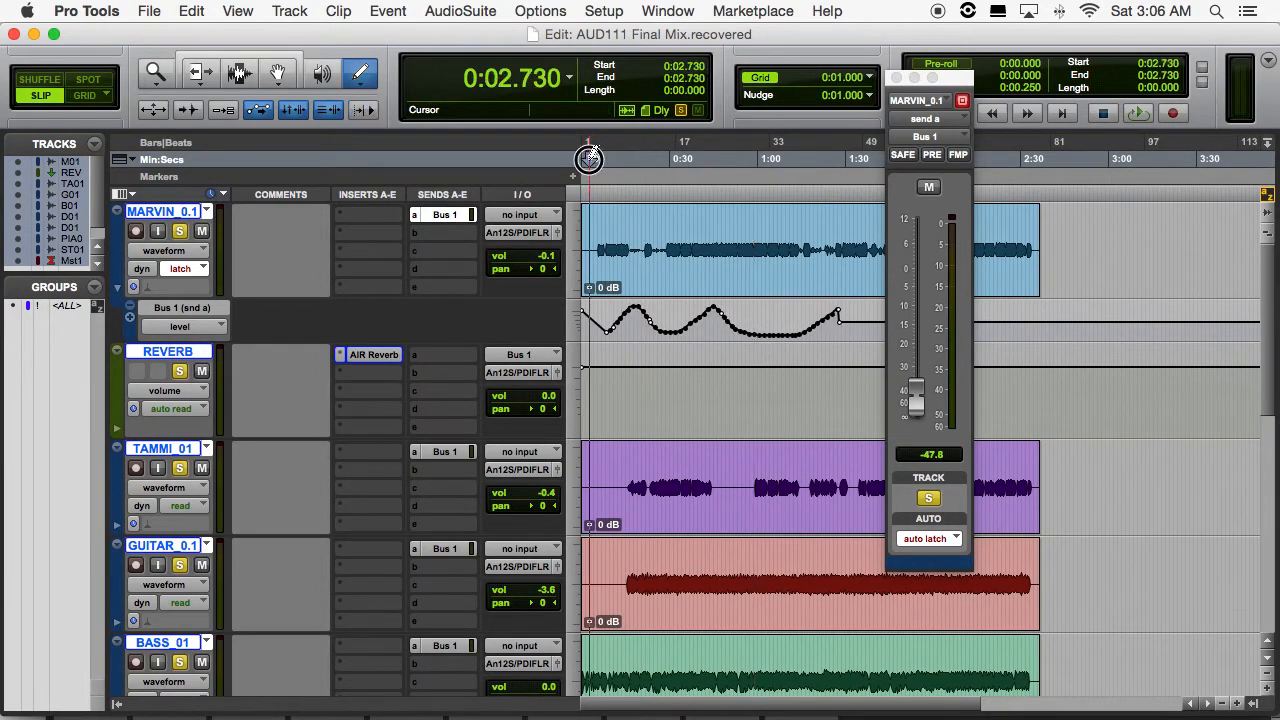
{"action": "key", "text": "space"}
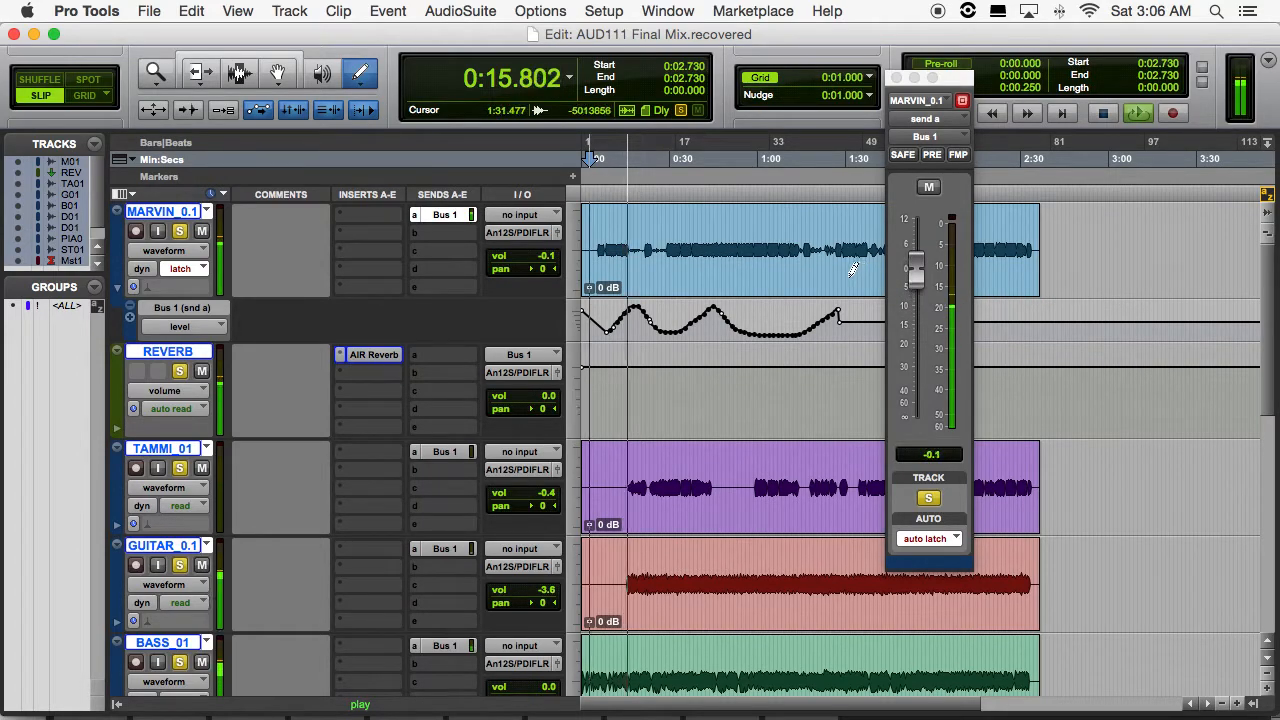
{"action": "key", "text": "space"}
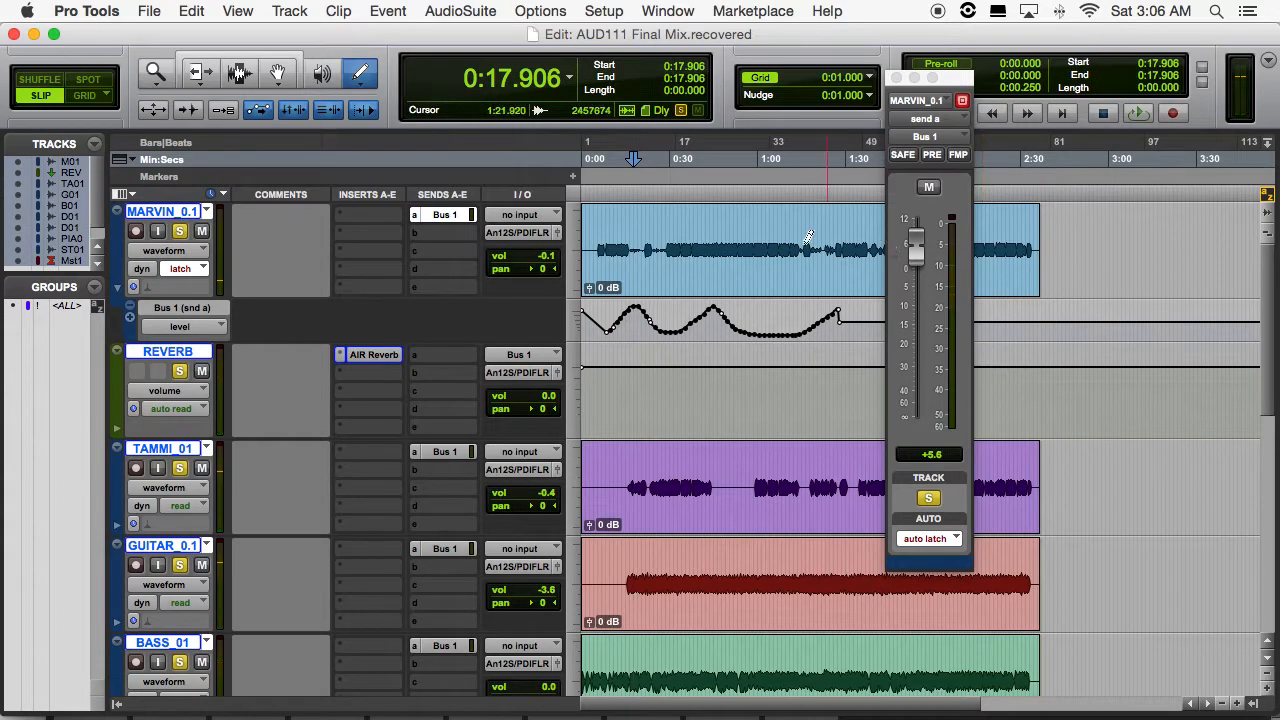
{"action": "scroll", "coordinate": [846, 216], "scroll_direction": "right", "scroll_amount": 2}
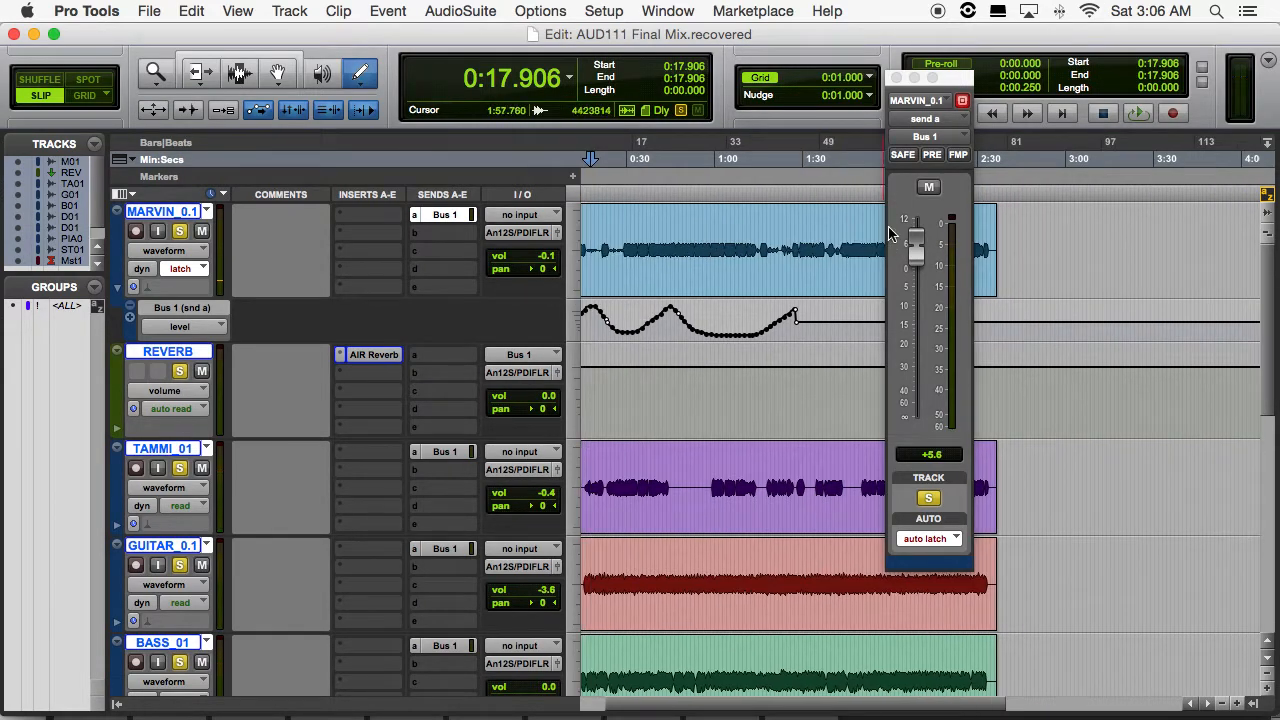
{"action": "scroll", "coordinate": [889, 233], "scroll_direction": "right", "scroll_amount": 2}
{"action": "scroll", "coordinate": [883, 220], "scroll_direction": "left", "scroll_amount": 4}
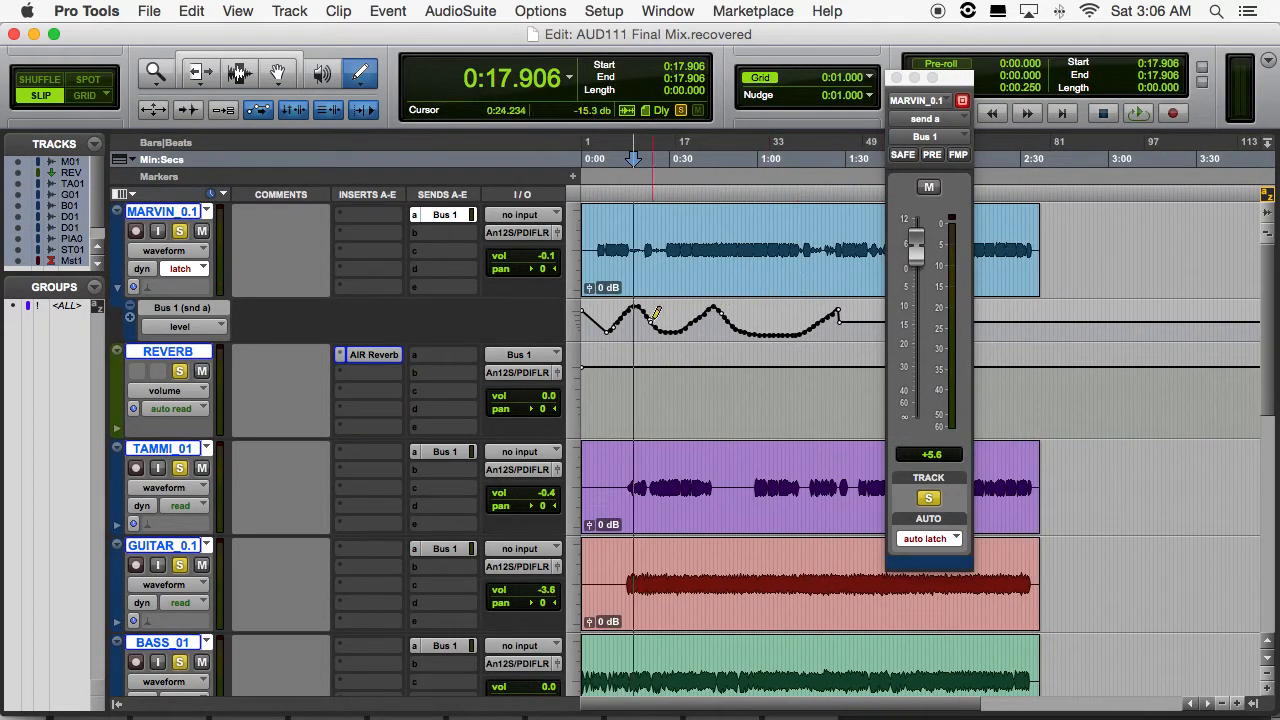